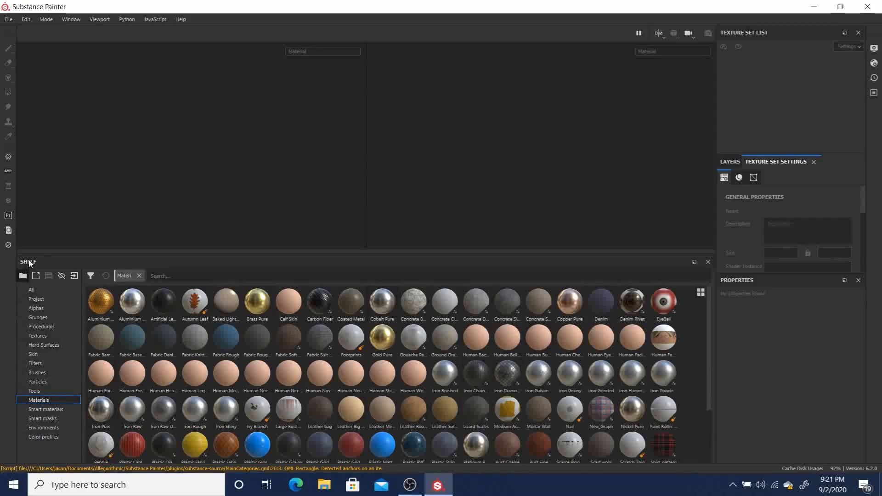
# - Browse the shelf's All, Project, Alphas, Grunges, Procedurals and Textures categories to see which resources each contains
pyautogui.click(31, 290)
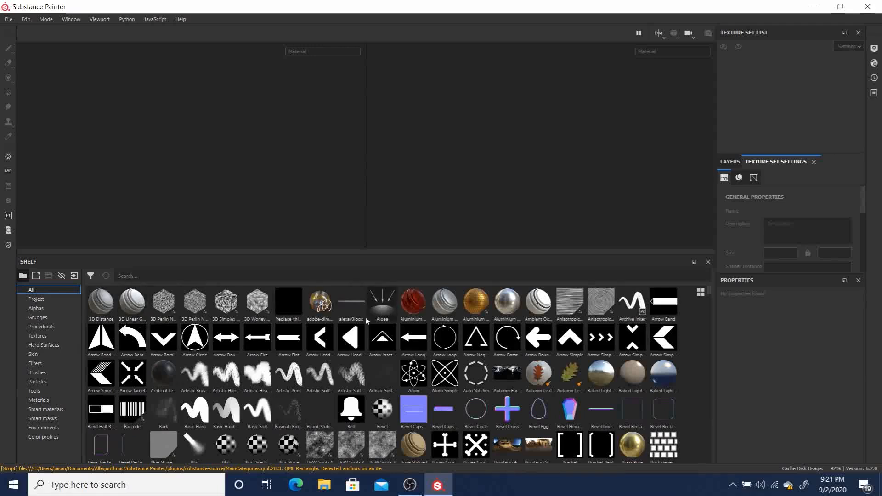
pyautogui.click(35, 299)
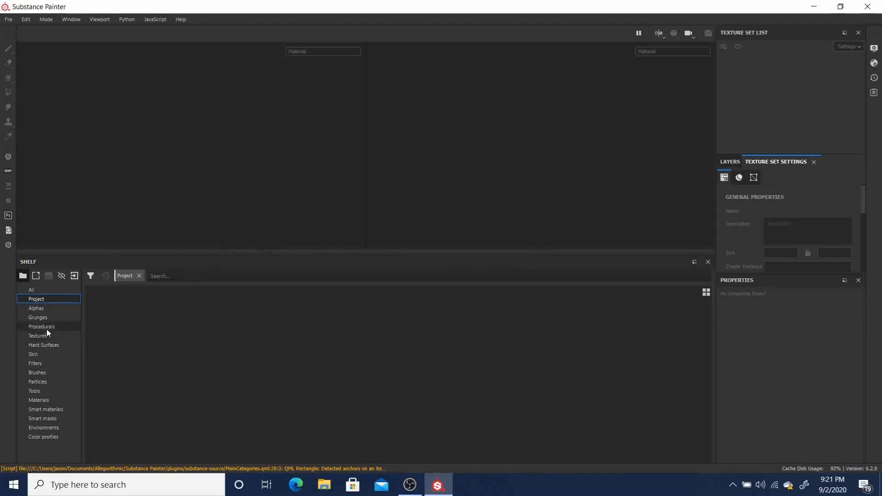
pyautogui.click(38, 309)
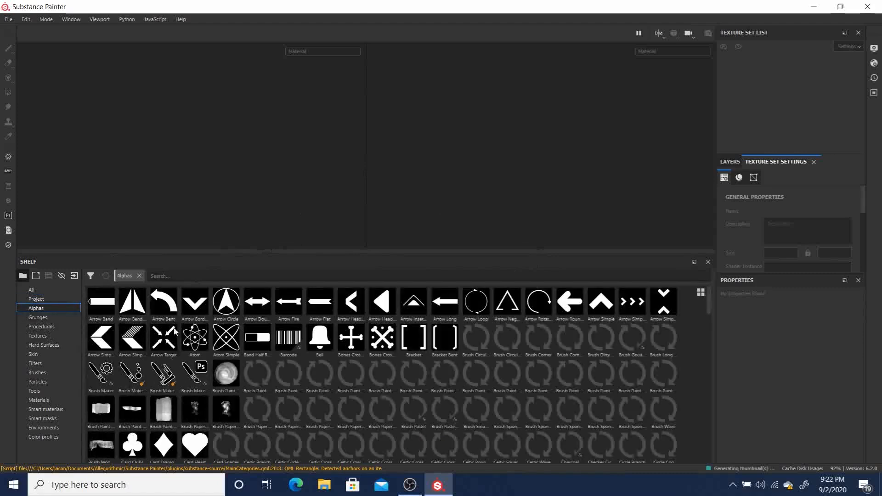
pyautogui.click(40, 317)
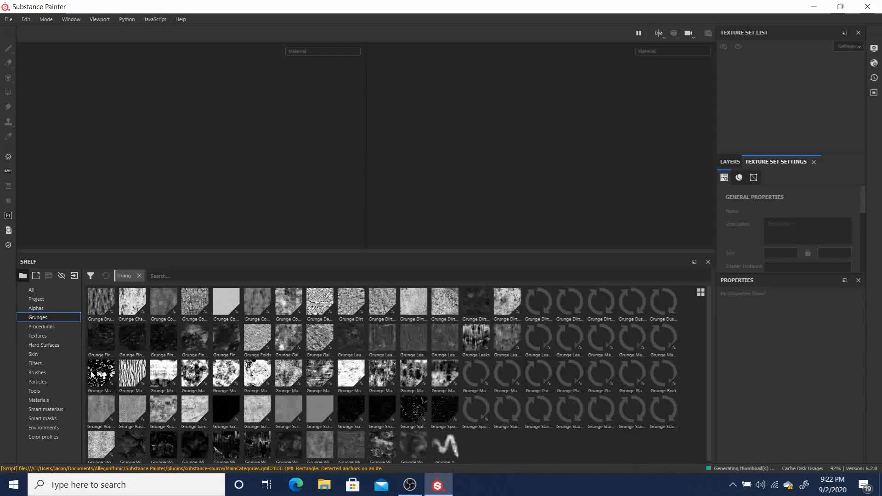
pyautogui.click(49, 327)
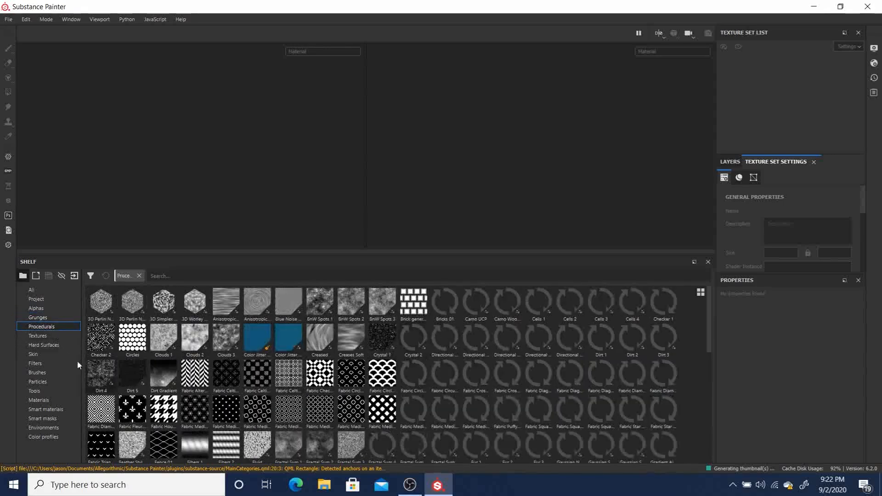
pyautogui.click(36, 336)
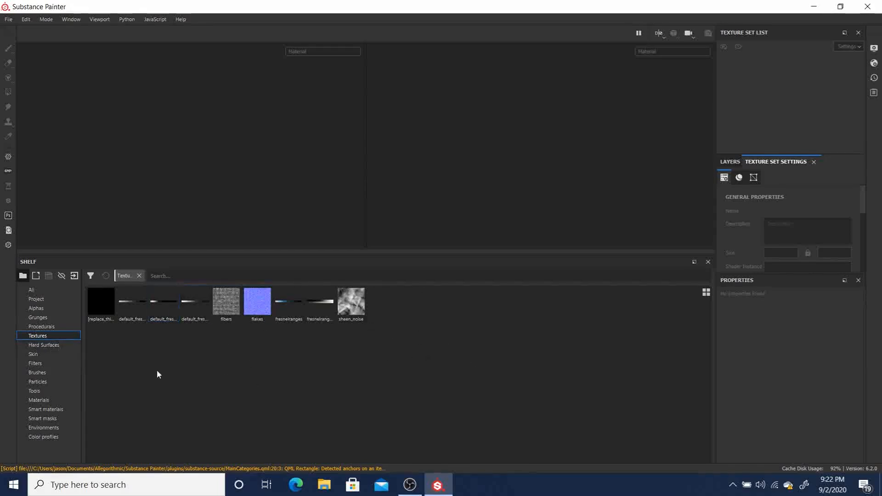
# - Look through the full set of Hard Surfaces resources in the shelf
pyautogui.click(54, 345)
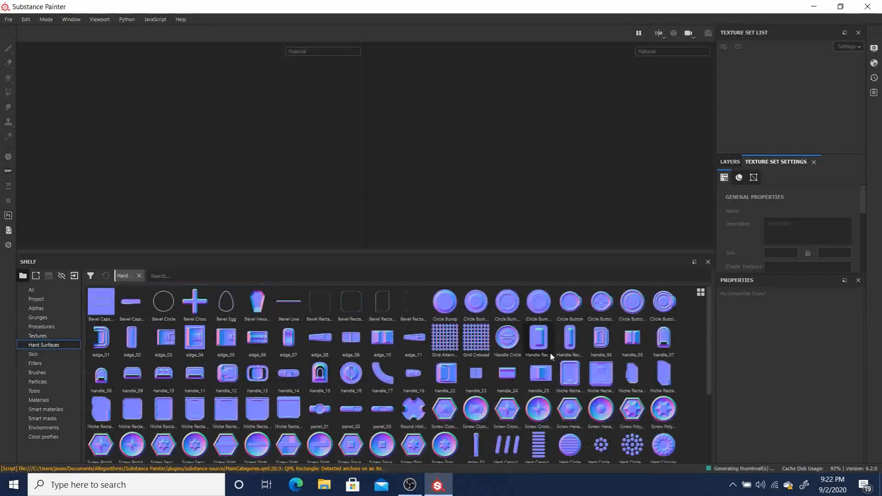
pyautogui.scroll(-3, 556, 373)
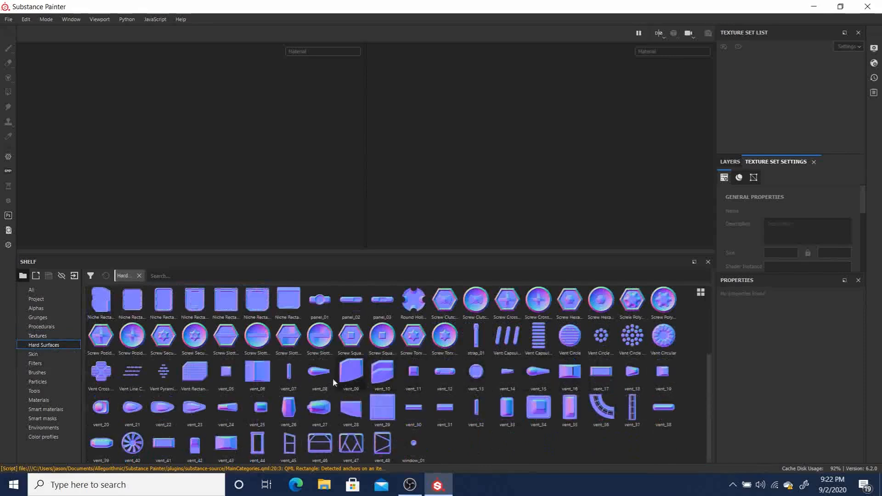
pyautogui.scroll(3, 276, 358)
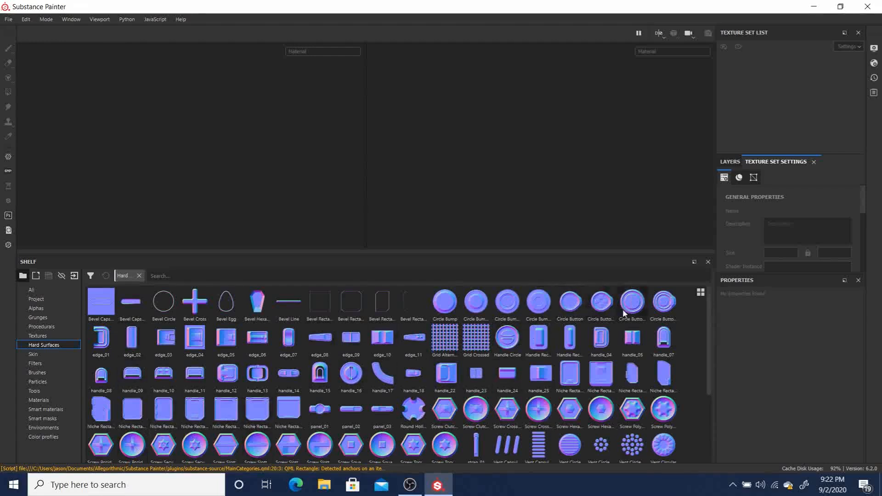
# - Browse the Skin, Filters and Brushes categories of the shelf, looking through the complete brush collection
pyautogui.click(34, 355)
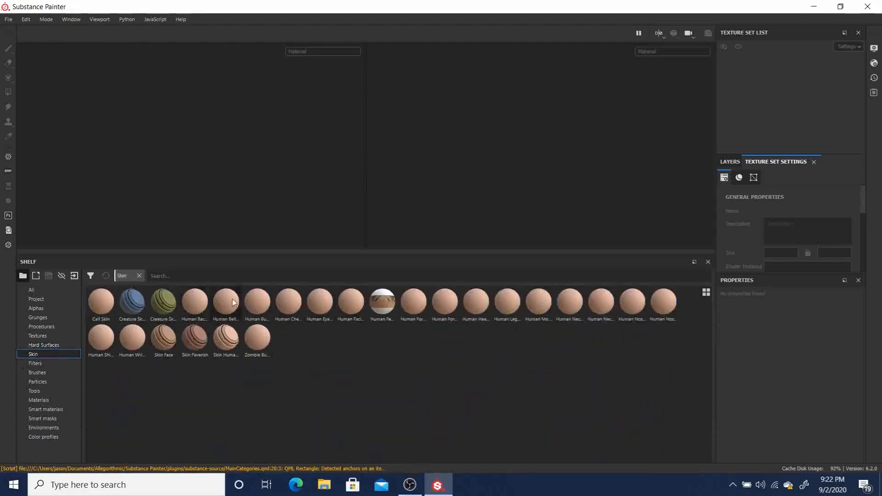
pyautogui.click(30, 365)
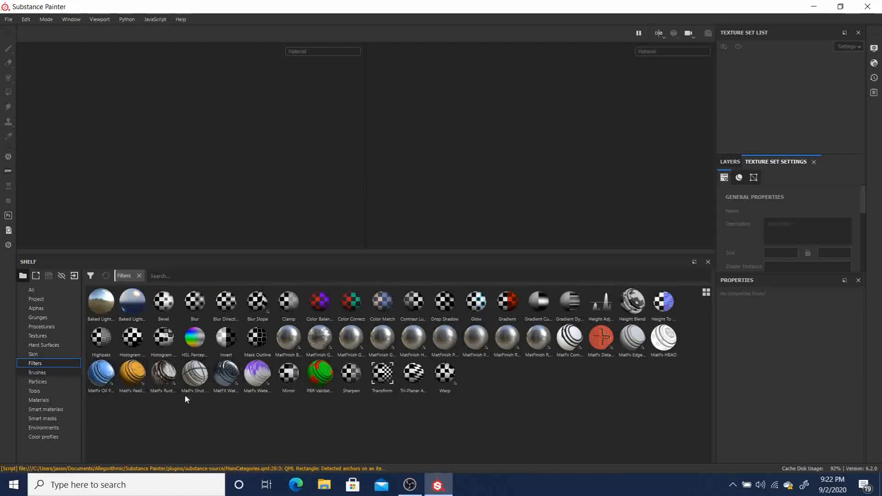
pyautogui.click(37, 374)
pyautogui.scroll(-3, 581, 376)
pyautogui.scroll(-6, 581, 376)
pyautogui.scroll(6, 609, 389)
pyautogui.scroll(-6, 611, 390)
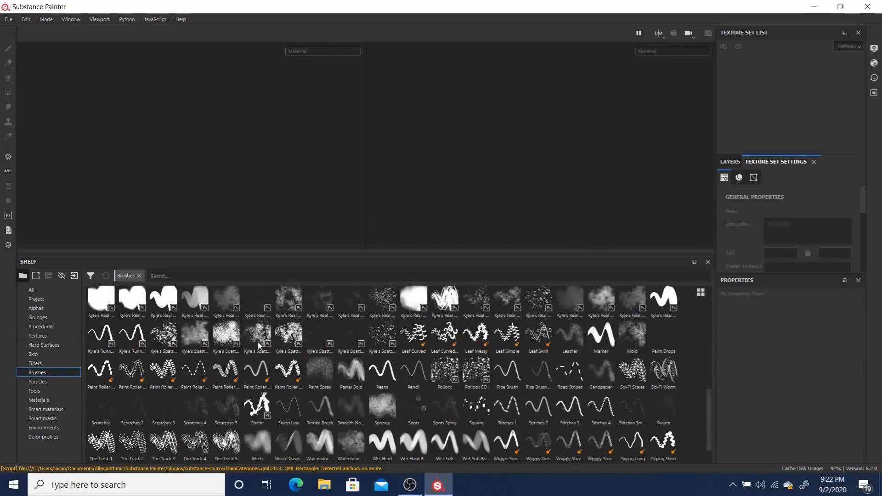
# - Examine the shelf's Particles, Tools and Materials categories, looking through the whole list of materials
pyautogui.click(33, 383)
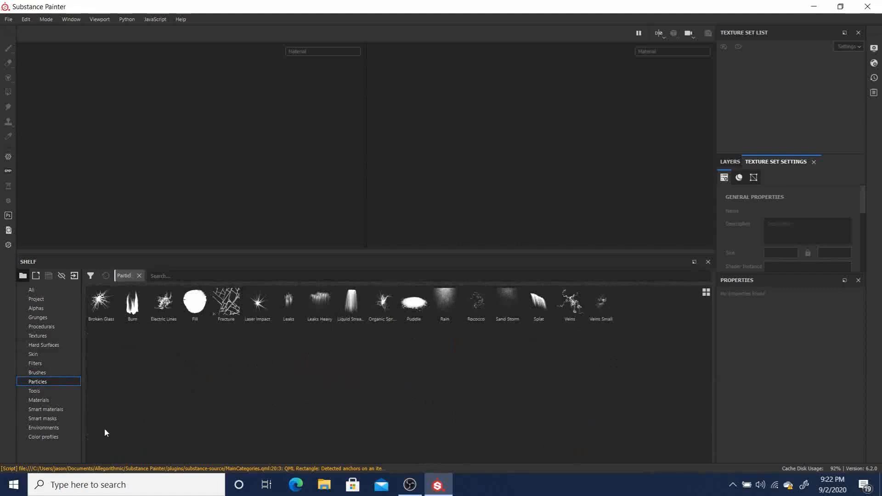
pyautogui.click(33, 391)
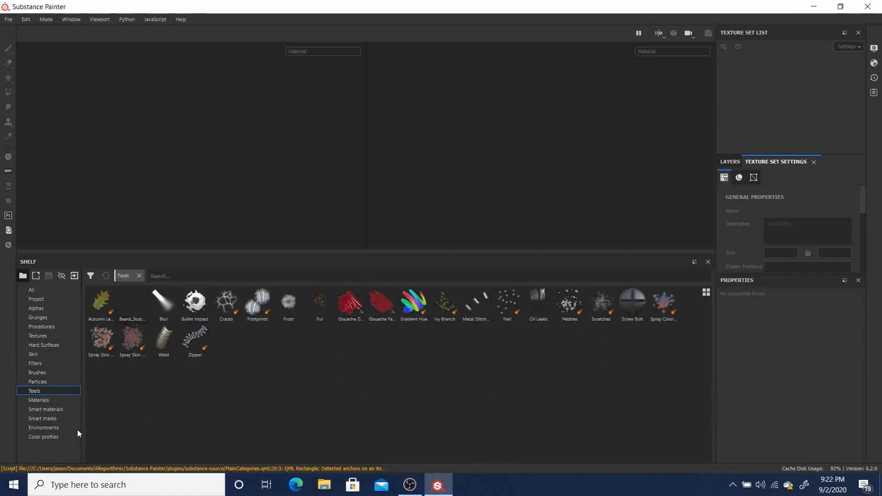
pyautogui.click(31, 400)
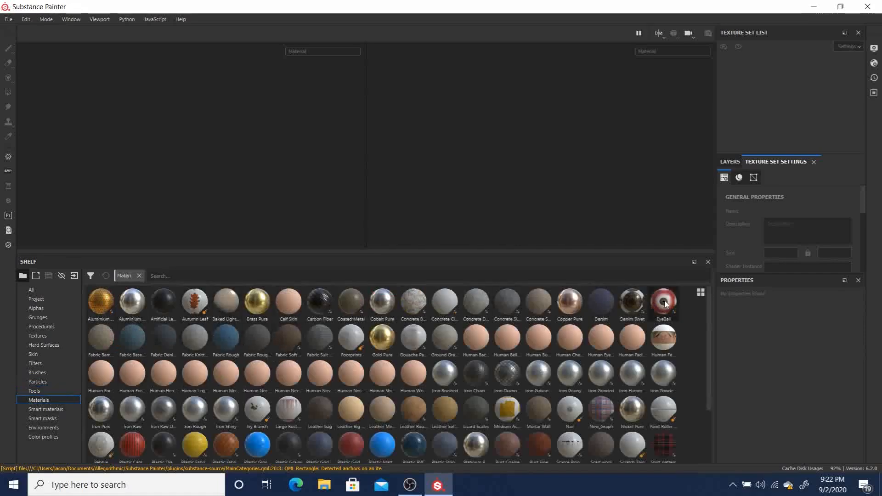
pyautogui.scroll(-2, 455, 381)
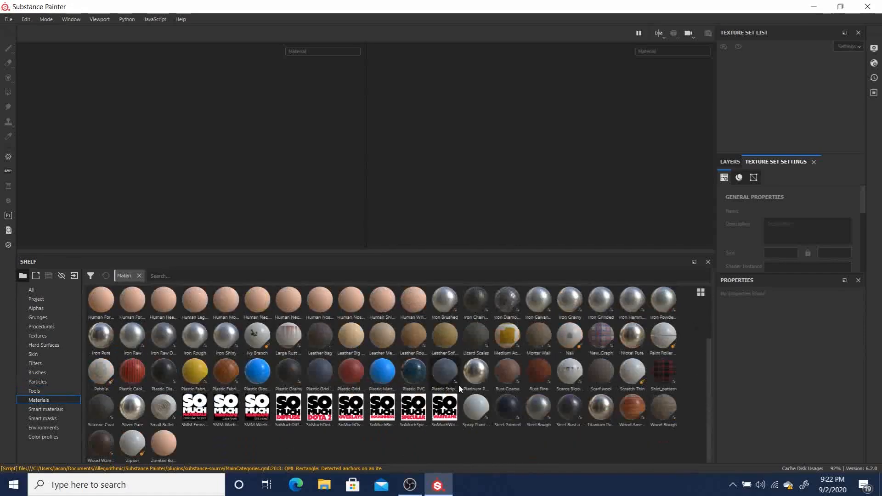
pyautogui.scroll(2, 461, 389)
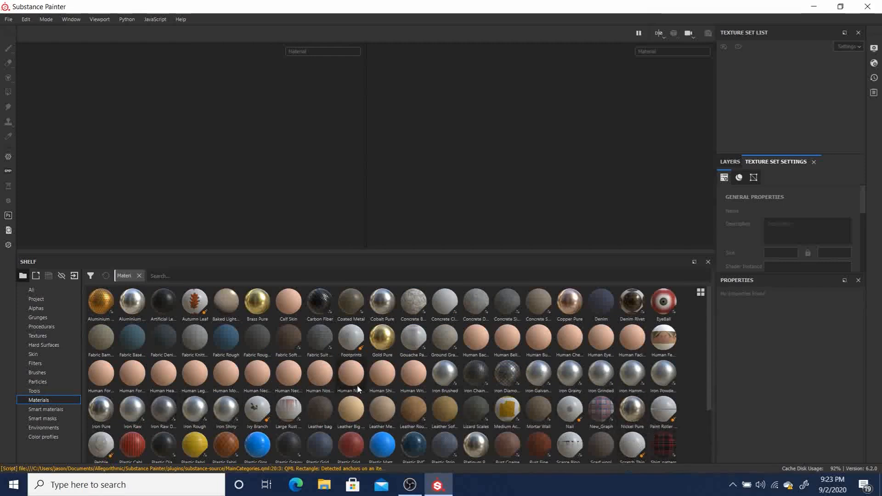
# - Show the Smart materials category in the shelf and inspect individual entries such as Iron Old and Height Blend
pyautogui.click(46, 409)
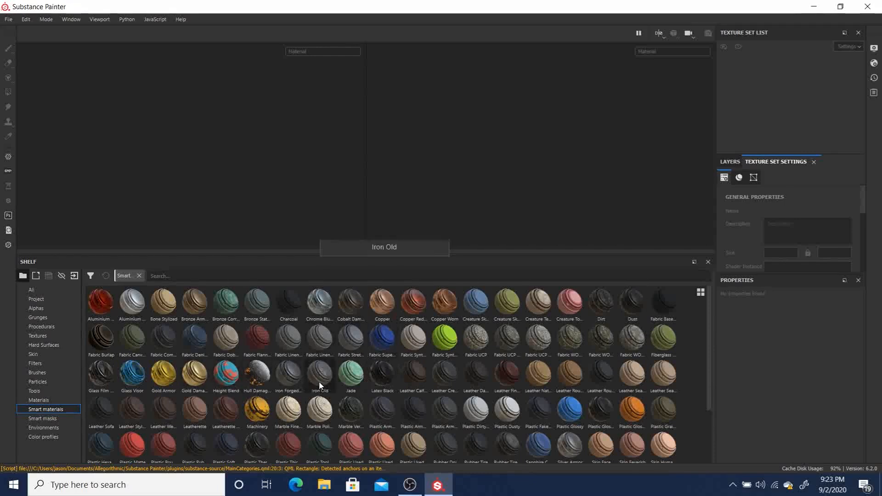
pyautogui.moveTo(320, 386)
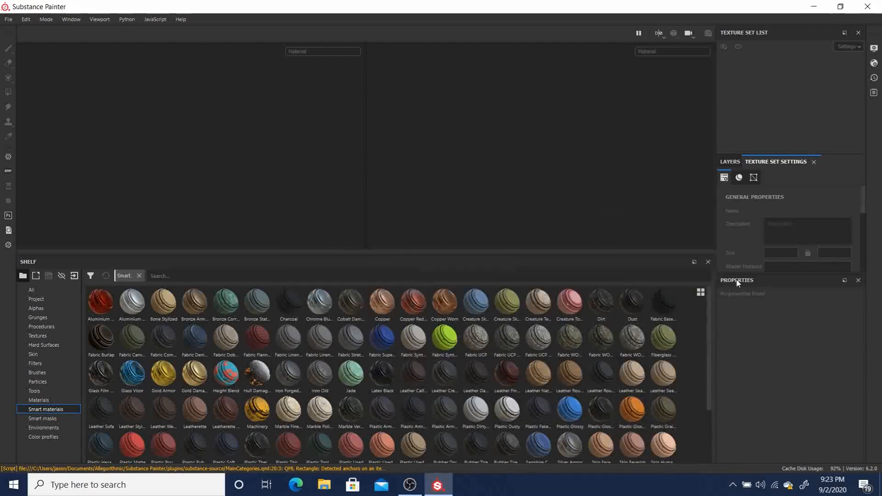
pyautogui.moveTo(600, 339)
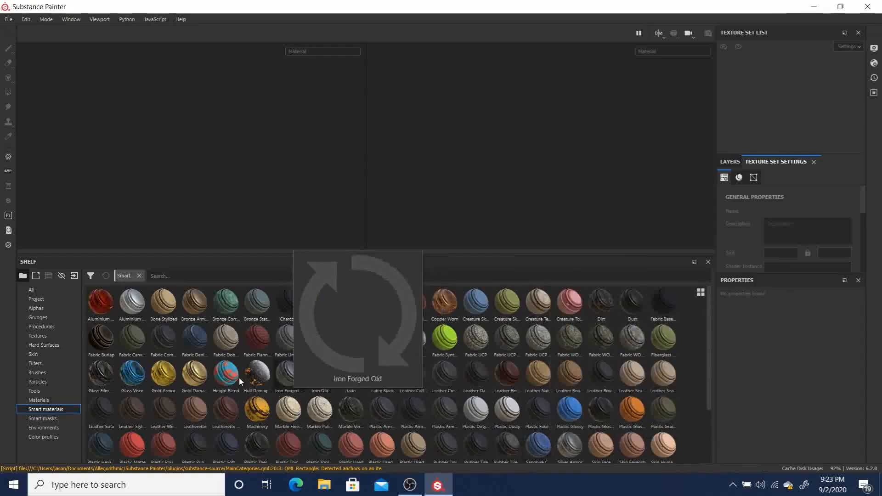
pyautogui.moveTo(231, 378)
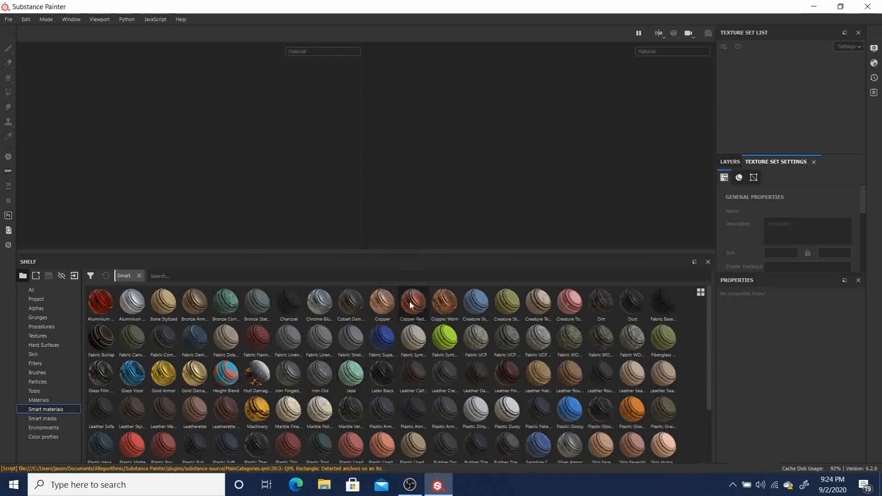
pyautogui.moveTo(412, 304)
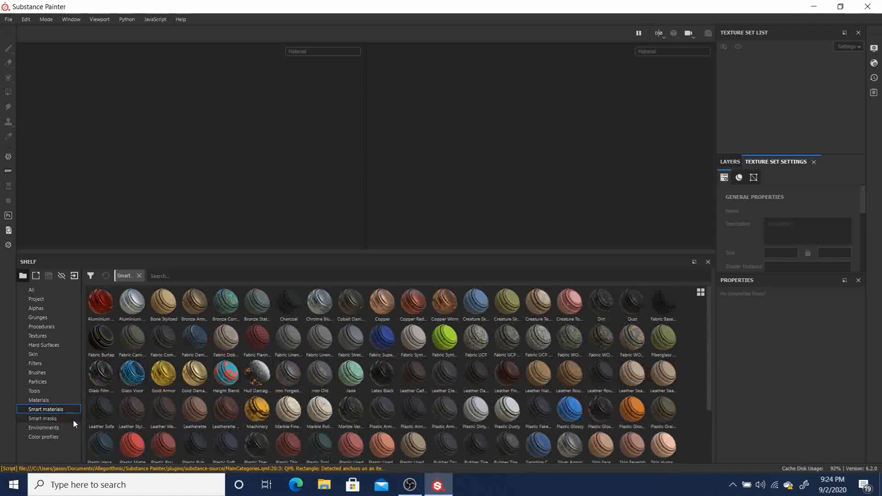
# - Review the contents of the shelf's Smart masks, Environments and Color profiles categories
pyautogui.click(42, 419)
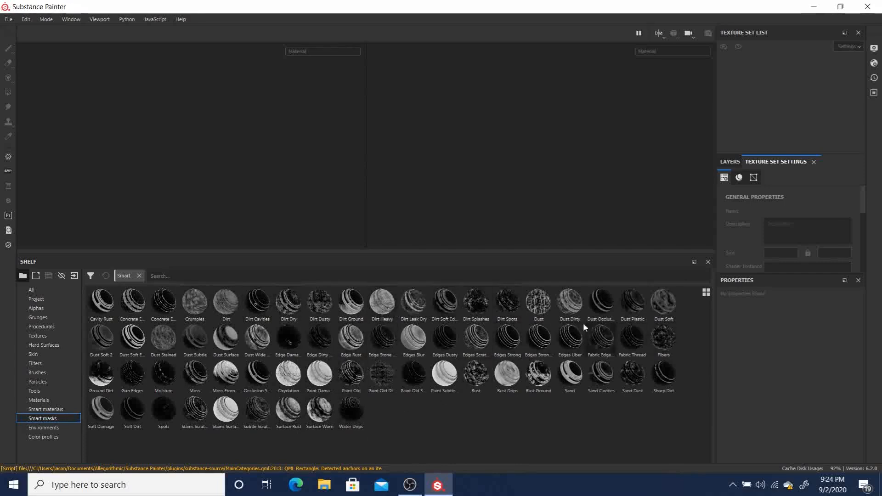
pyautogui.click(41, 427)
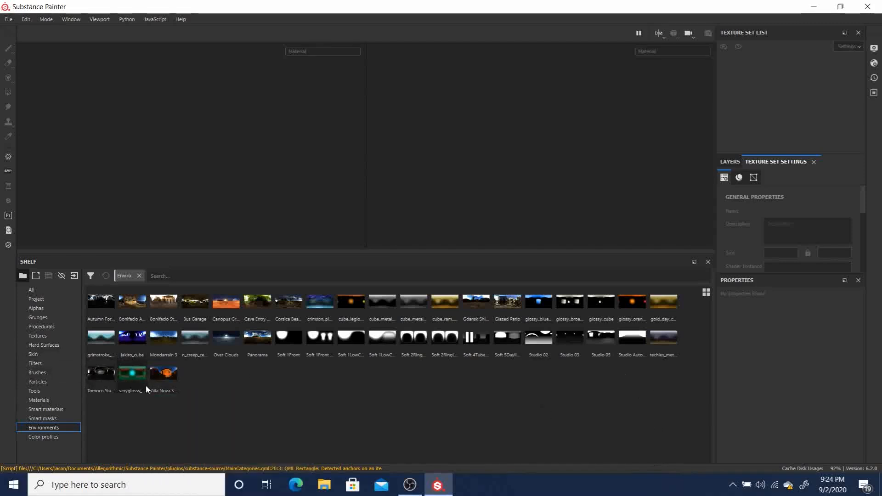
pyautogui.click(41, 437)
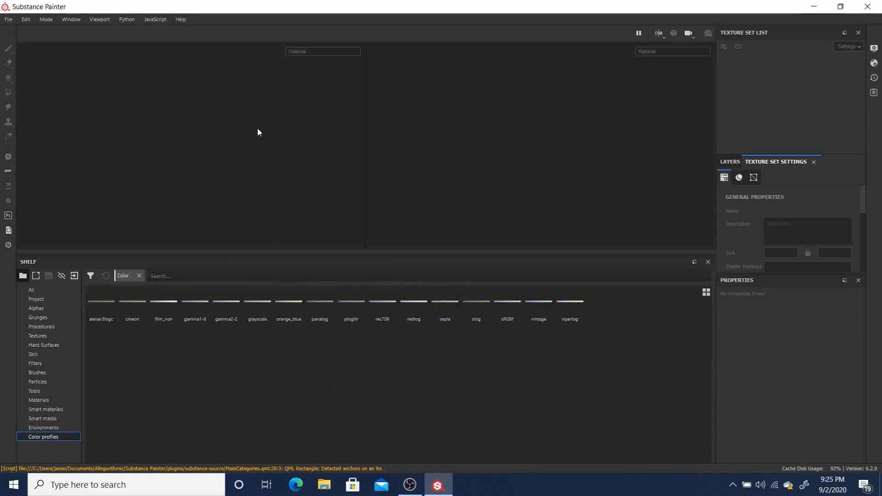
# - Return the shelf to the Materials category and show the layer stack instead of the texture set settings
pyautogui.click(46, 401)
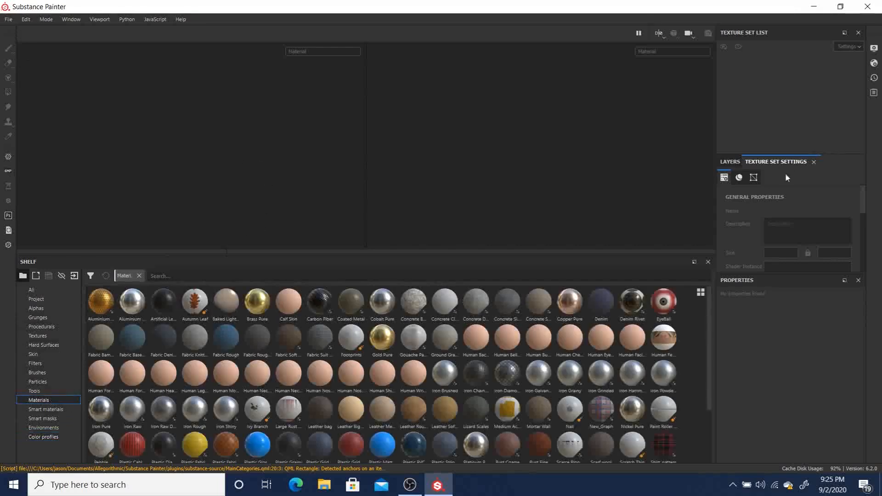
pyautogui.click(730, 163)
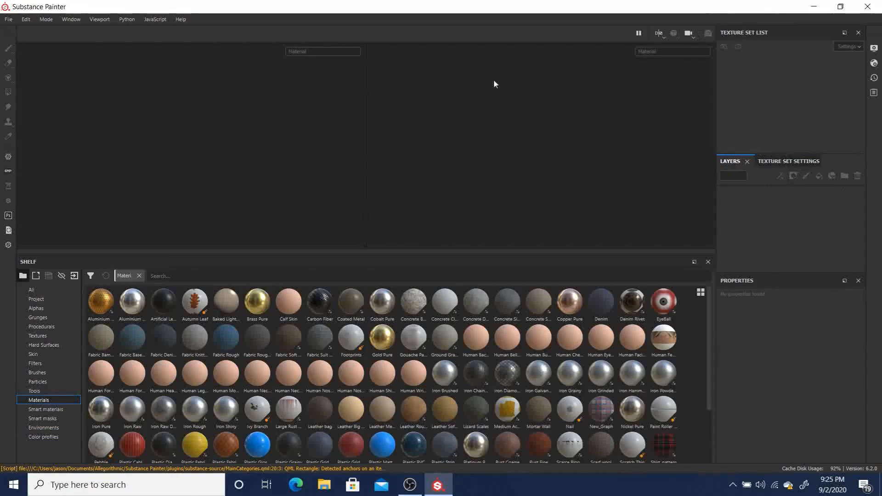
# - Start a new project, review the available templates and choose Unity HD Render Pipeline (Metallic Standard) (allegorithmic)
pyautogui.click(8, 19)
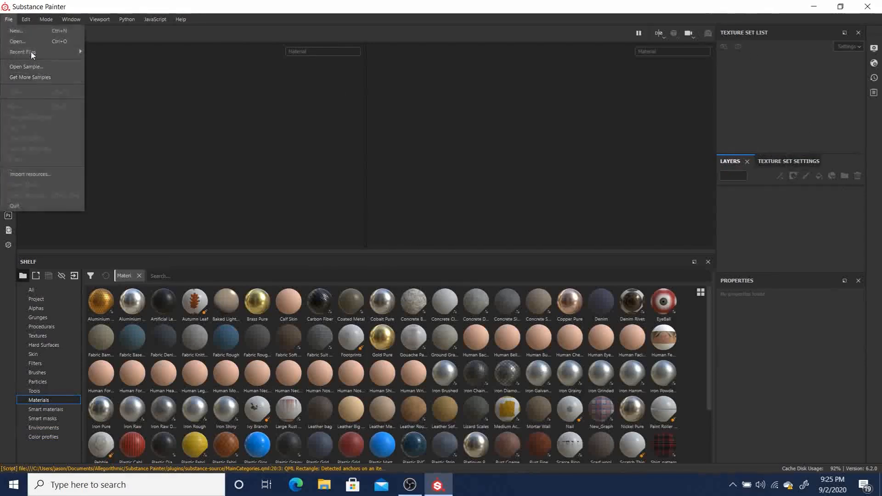
pyautogui.click(25, 34)
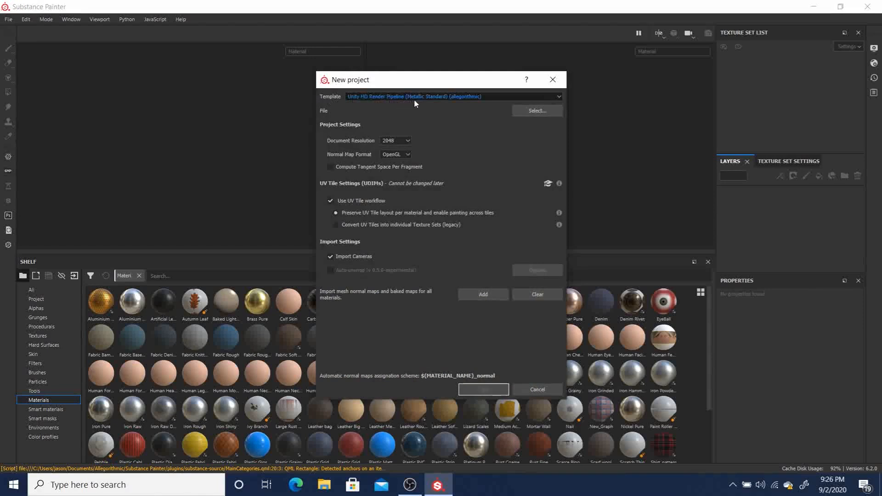
pyautogui.click(559, 96)
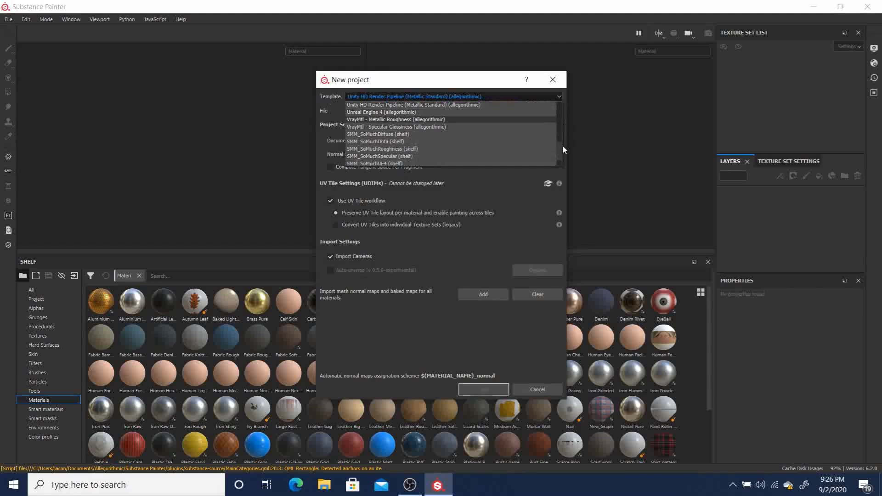
pyautogui.scroll(3, 561, 129)
pyautogui.scroll(2, 561, 133)
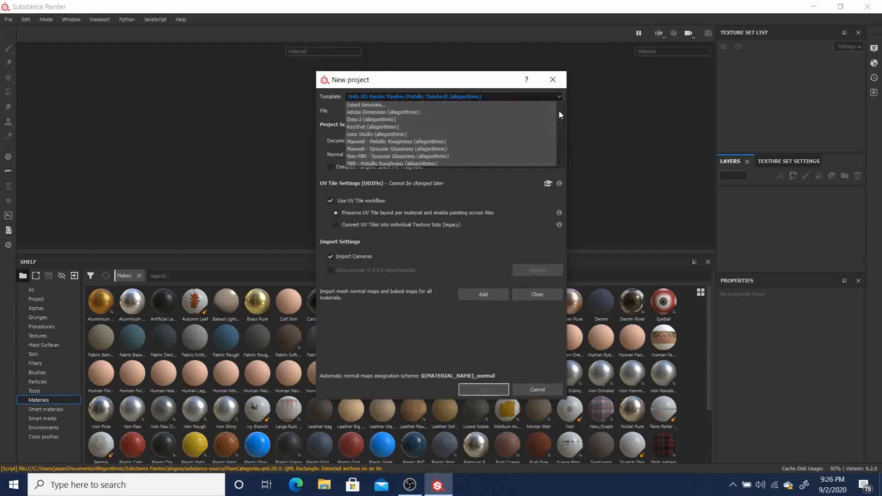
pyautogui.scroll(-1, 561, 125)
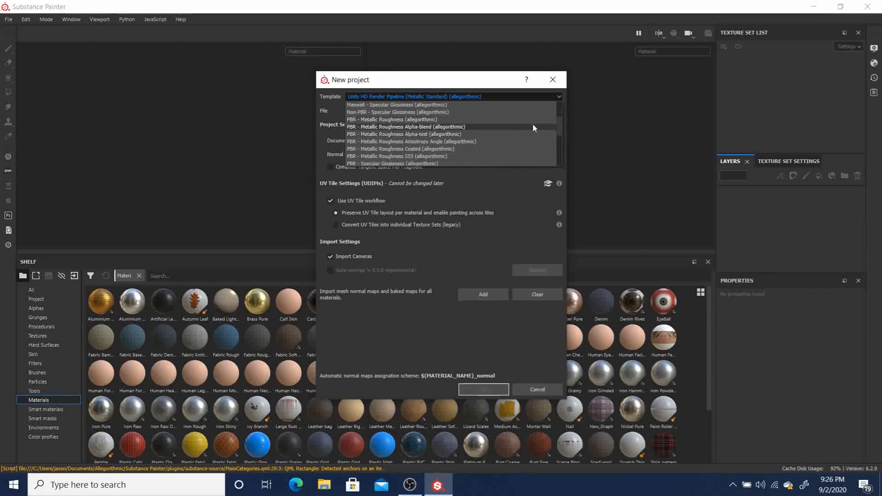
pyautogui.moveTo(560, 123); pyautogui.dragTo(562, 144)
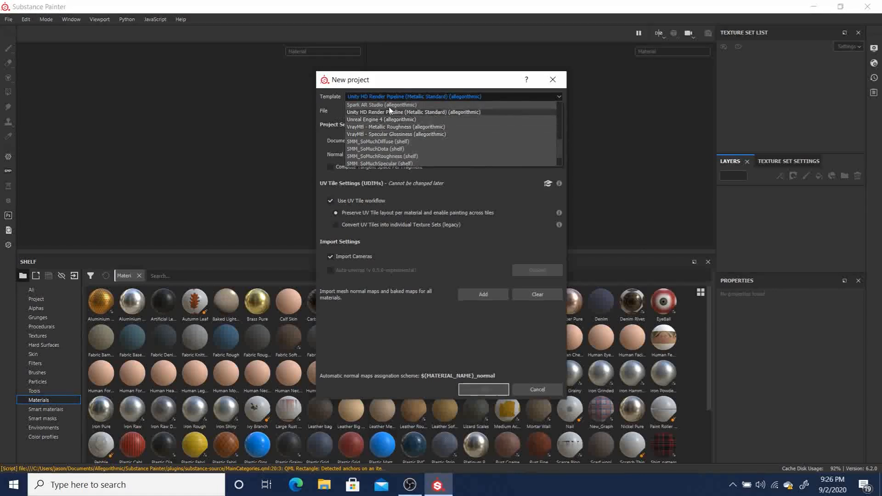
pyautogui.click(564, 150)
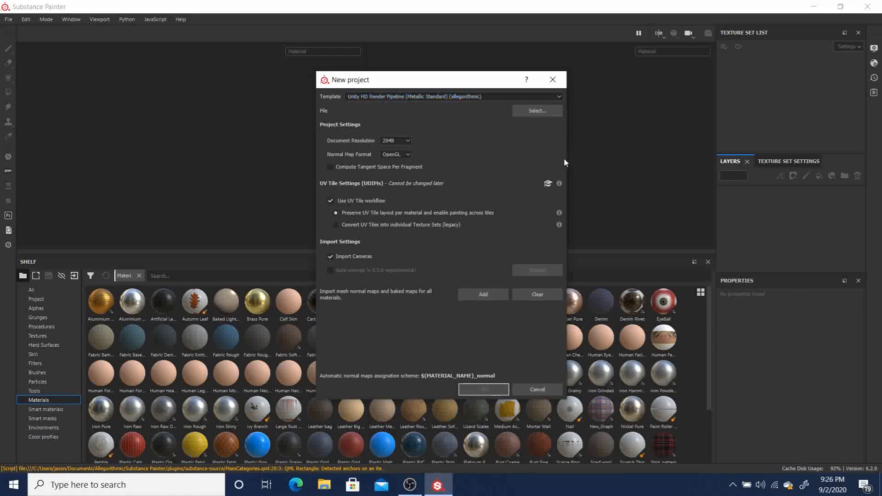
pyautogui.click(559, 96)
pyautogui.click(419, 113)
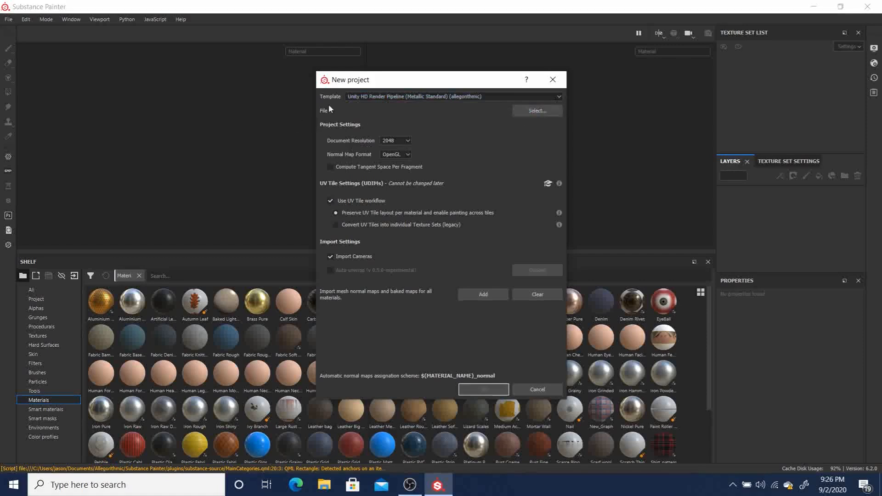
# - Load Mascot_mesh_low from the Export folder as the new project's mesh file
pyautogui.click(535, 110)
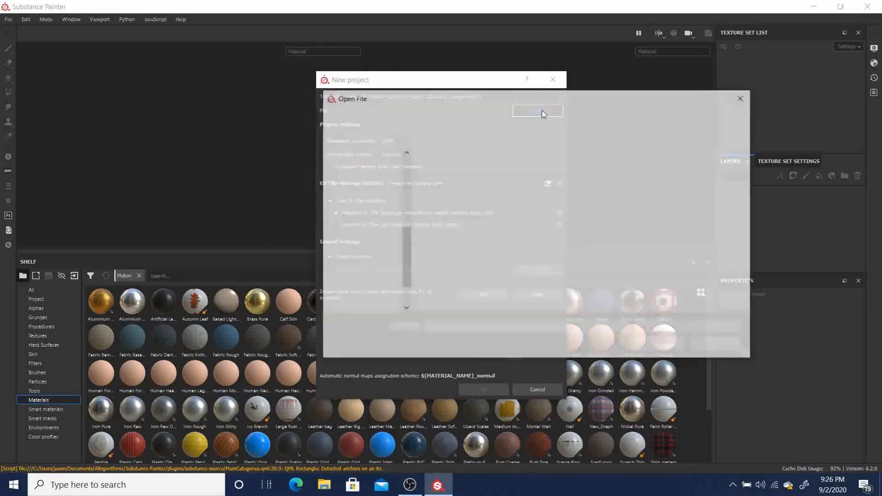
pyautogui.click(657, 190)
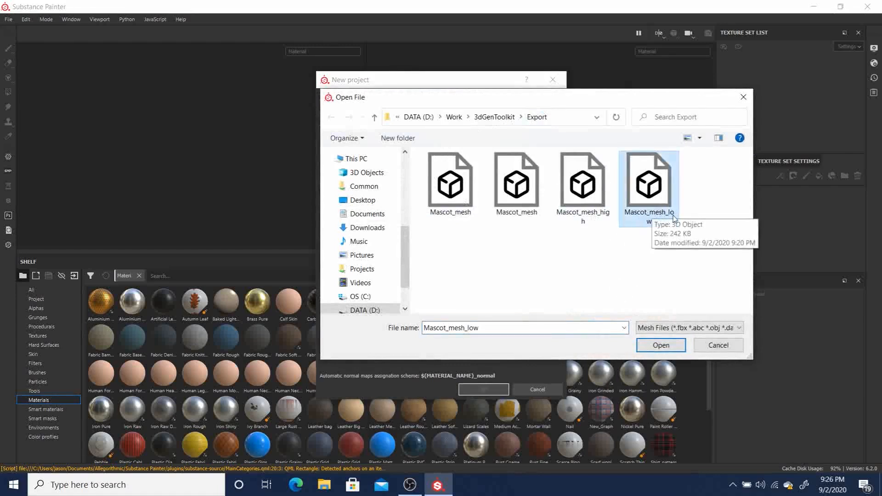
pyautogui.click(685, 350)
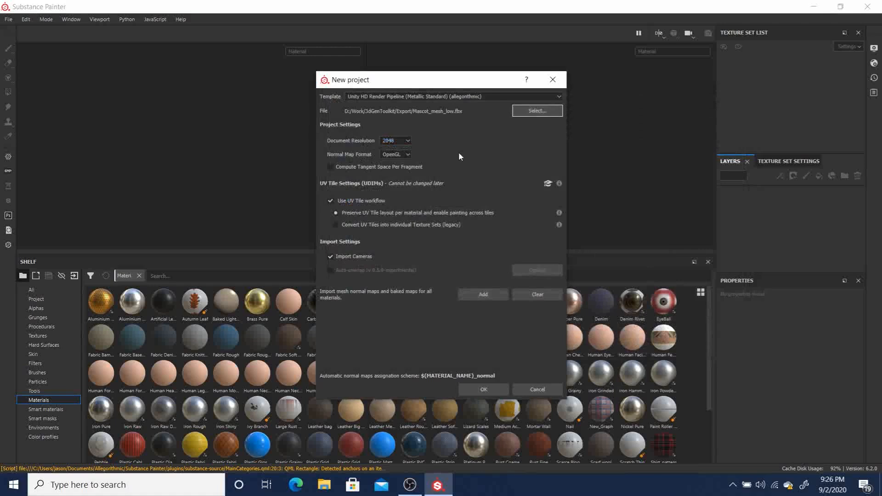
# - Set the document resolution to 2048 and the normal map format to OpenGL for the new project
pyautogui.click(394, 141)
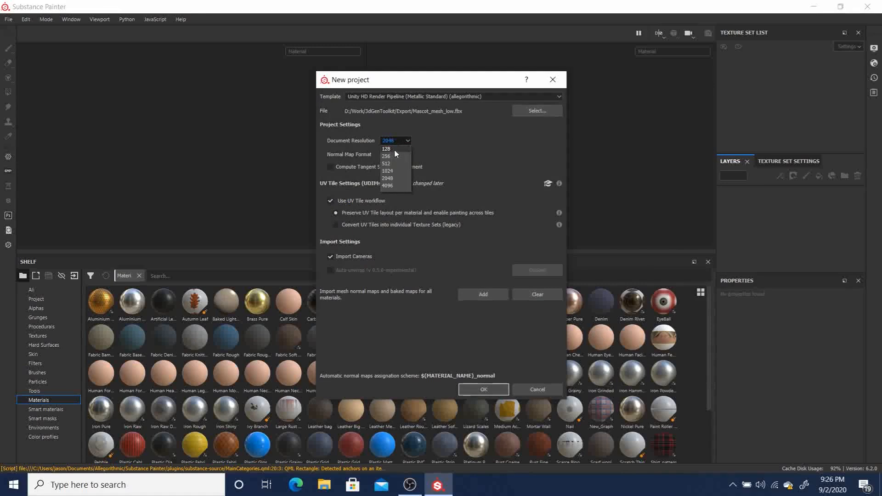
pyautogui.click(394, 177)
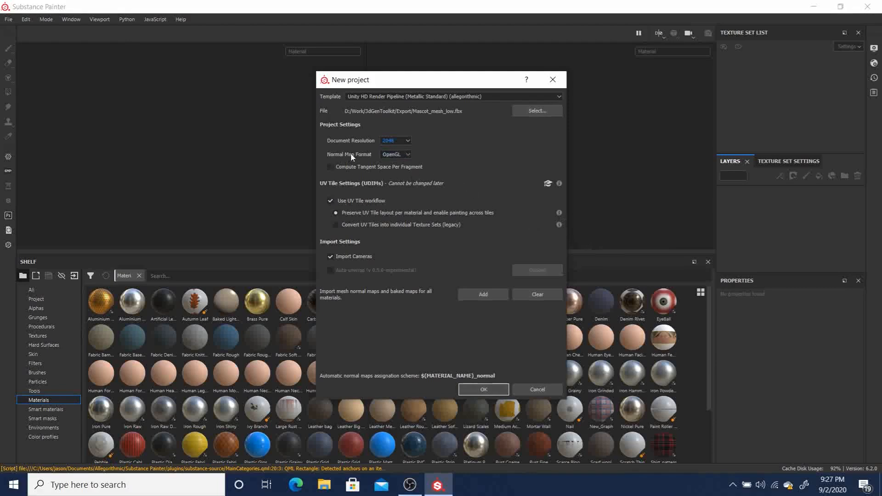
pyautogui.click(409, 155)
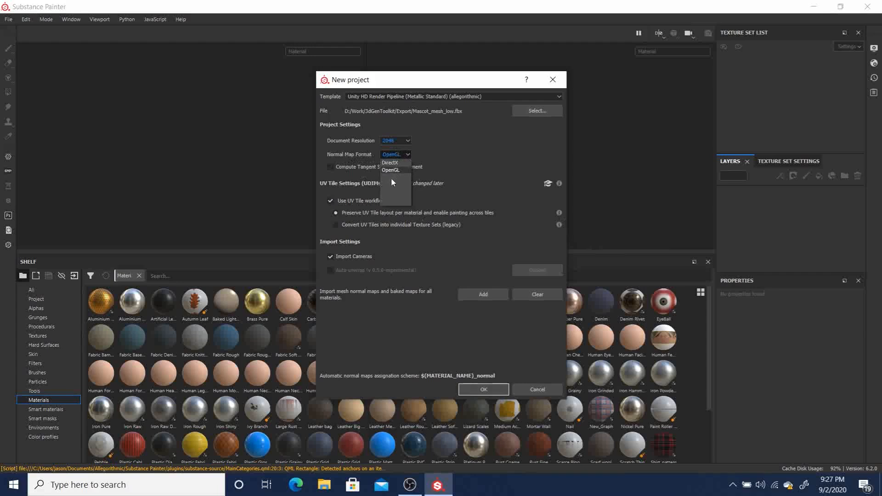
pyautogui.click(399, 171)
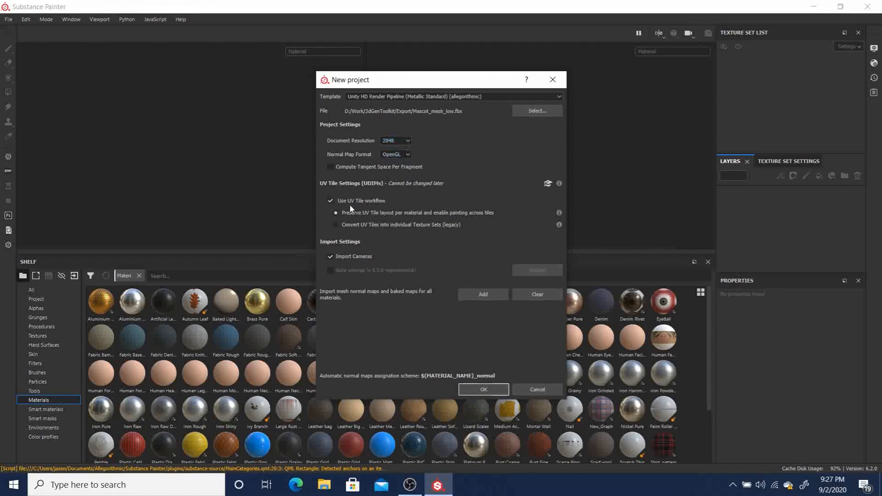
# - Keep the UV Tile workflow enabled, preserving the tile layout per material for painting across tiles, and create the project
pyautogui.click(330, 201)
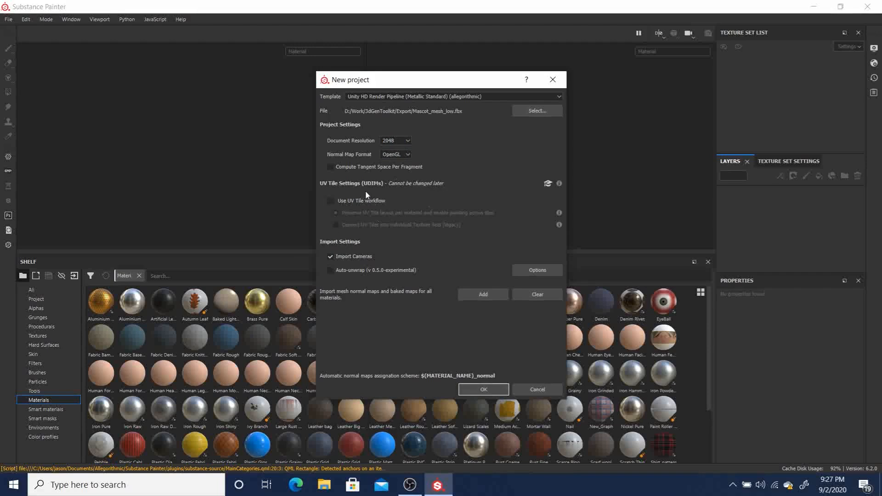
pyautogui.click(331, 201)
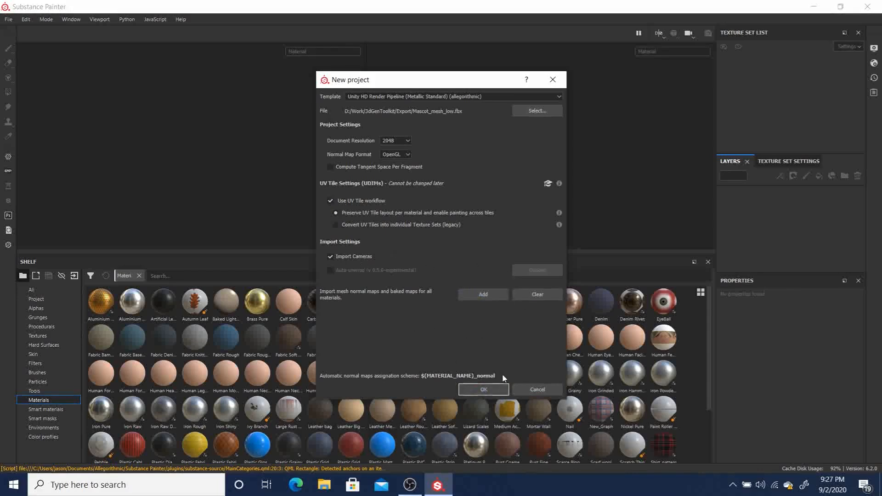
pyautogui.click(484, 390)
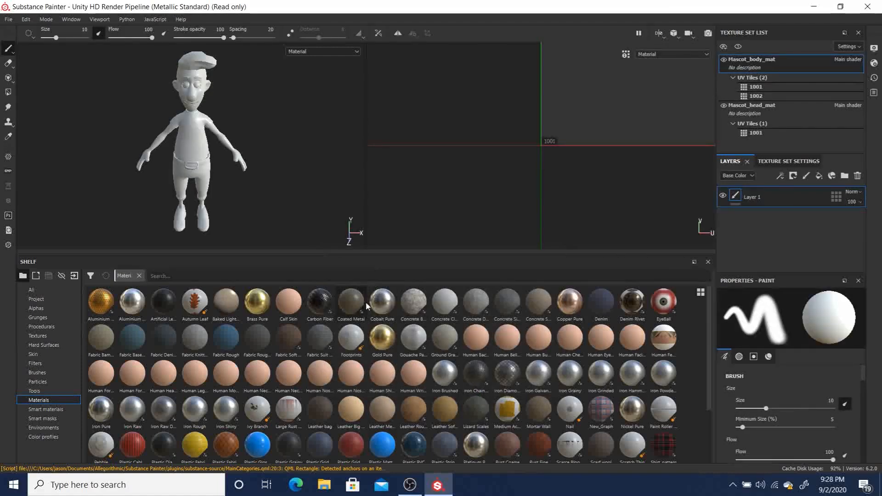
# - Examine the body texture set's UV islands and the layout of tiles 1001 and 1002 in the 2D view
pyautogui.click(660, 34)
pyautogui.moveTo(630, 163); pyautogui.dragTo(559, 212, button='middle')
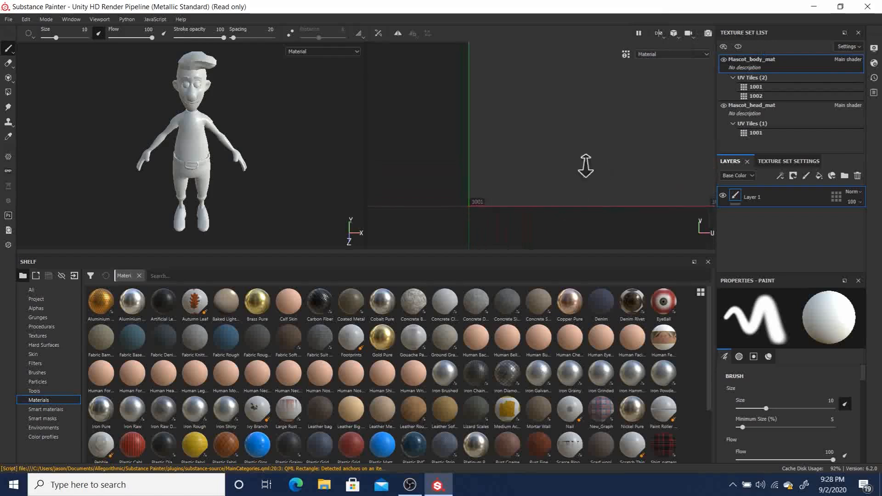
pyautogui.keyDown('alt'); pyautogui.moveTo(603, 171); pyautogui.dragTo(489, 133, button='right'); pyautogui.keyUp('alt')
pyautogui.keyDown('alt'); pyautogui.moveTo(621, 91); pyautogui.dragTo(562, 130, button='middle'); pyautogui.keyUp('alt')
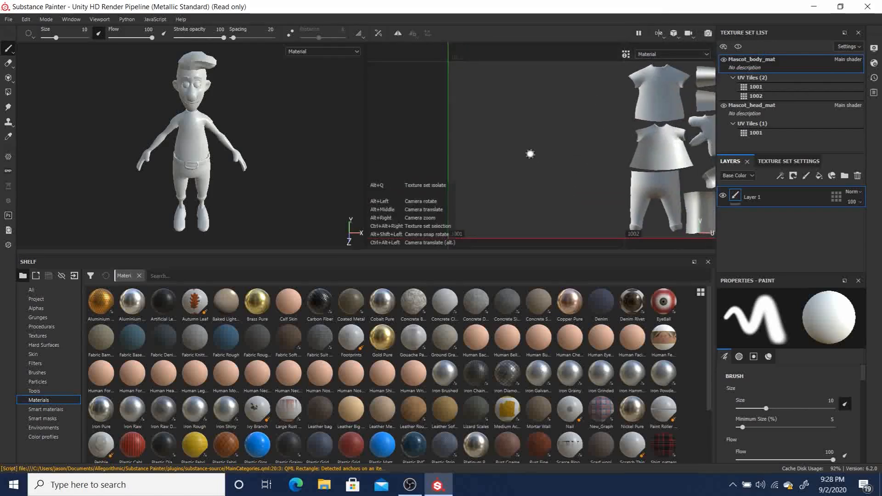
pyautogui.moveTo(528, 151)
pyautogui.keyDown('alt'); pyautogui.mouseDown(button='middle')
pyautogui.moveTo(656, 146)
pyautogui.moveTo(481, 151)
pyautogui.moveTo(680, 151)
pyautogui.moveTo(386, 140)
pyautogui.moveTo(694, 147)
pyautogui.moveTo(422, 157)
pyautogui.moveTo(638, 150)
pyautogui.moveTo(492, 143)
pyautogui.moveTo(522, 148)
pyautogui.mouseUp(button='middle'); pyautogui.keyUp('alt')
pyautogui.scroll(-3, 530, 163)
pyautogui.scroll(2, 530, 163)
pyautogui.scroll(-3, 530, 164)
pyautogui.scroll(5, 529, 166)
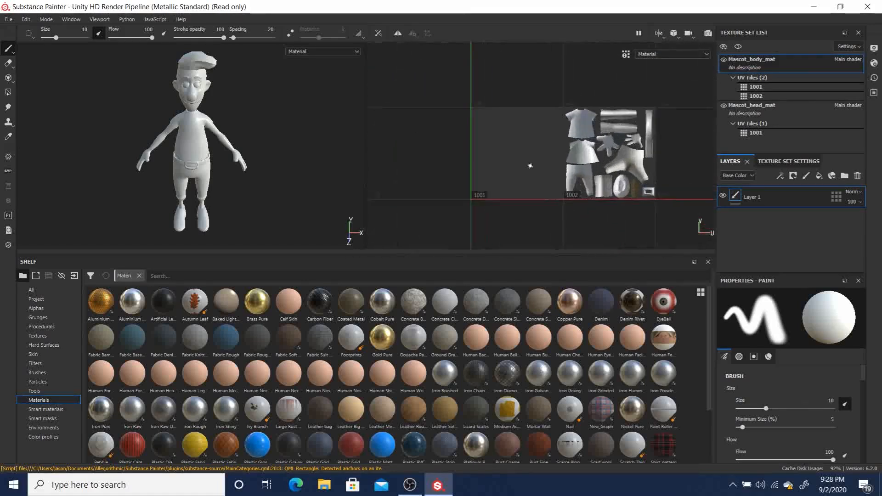
pyautogui.scroll(-4, 531, 166)
pyautogui.scroll(-2, 531, 166)
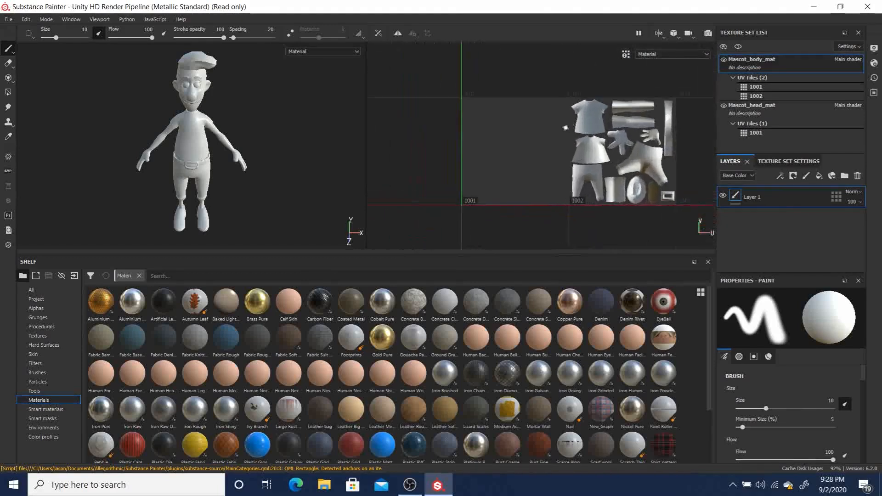
pyautogui.moveTo(538, 126)
pyautogui.keyDown('alt'); pyautogui.mouseDown(button='right')
pyautogui.moveTo(497, 132)
pyautogui.moveTo(531, 165)
pyautogui.moveTo(503, 94)
pyautogui.moveTo(514, 166)
pyautogui.moveTo(500, 84)
pyautogui.moveTo(511, 66)
pyautogui.moveTo(535, 205)
pyautogui.moveTo(535, 149)
pyautogui.mouseUp(button='right'); pyautogui.keyUp('alt')
pyautogui.scroll(3, 534, 150)
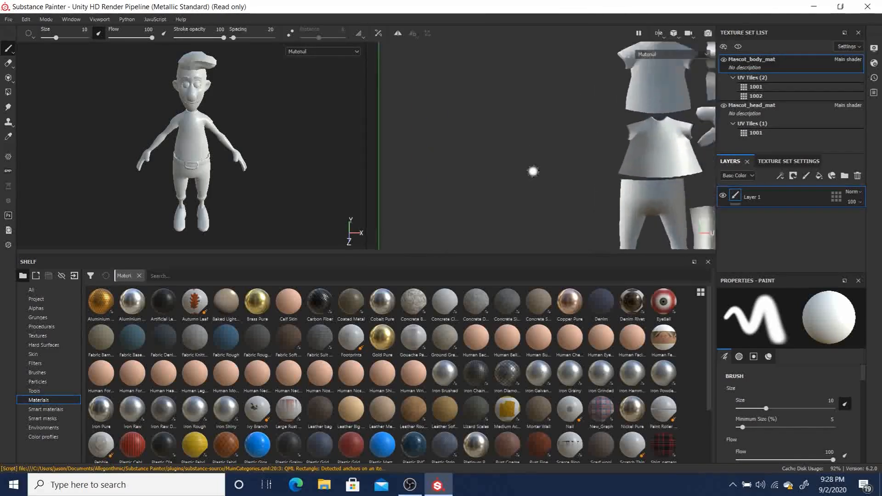
pyautogui.scroll(-3, 532, 171)
pyautogui.moveTo(532, 151); pyautogui.dragTo(503, 154, button='middle')
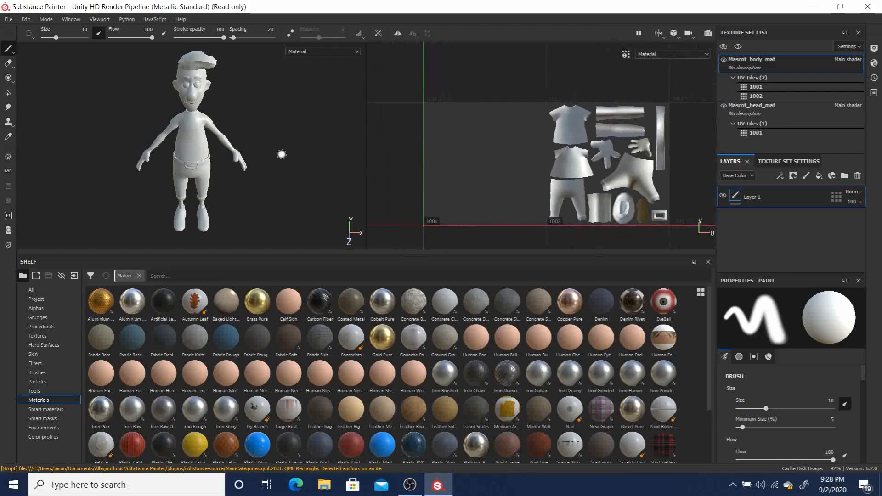
# - Inspect the mascot model from the front and the side in the 3D view
pyautogui.keyDown('alt'); pyautogui.moveTo(279, 144); pyautogui.dragTo(282, 118); pyautogui.keyUp('alt')
pyautogui.keyDown('alt'); pyautogui.moveTo(282, 118); pyautogui.dragTo(222, 121, button='right'); pyautogui.keyUp('alt')
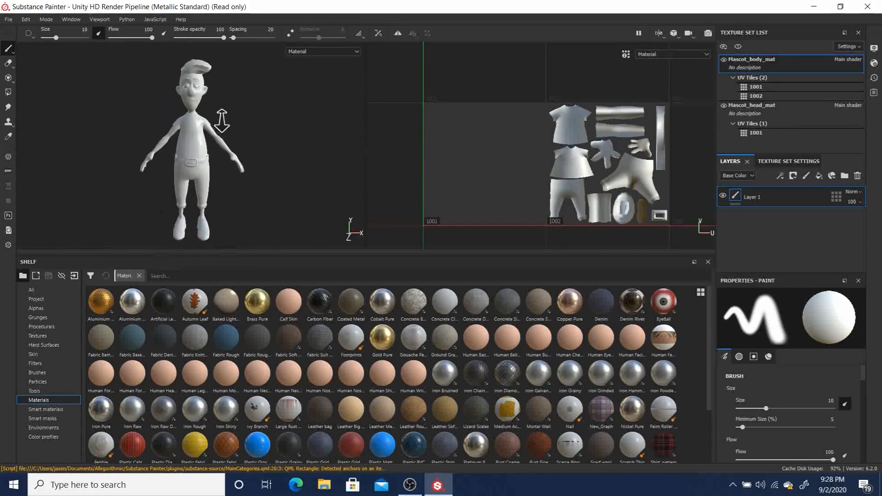
pyautogui.keyDown('alt'); pyautogui.moveTo(289, 121); pyautogui.dragTo(308, 122, button='middle'); pyautogui.keyUp('alt')
pyautogui.moveTo(307, 122)
pyautogui.keyDown('alt'); pyautogui.mouseDown()
pyautogui.moveTo(86, 144)
pyautogui.moveTo(423, 132)
pyautogui.moveTo(295, 135)
pyautogui.mouseUp(); pyautogui.keyUp('alt')
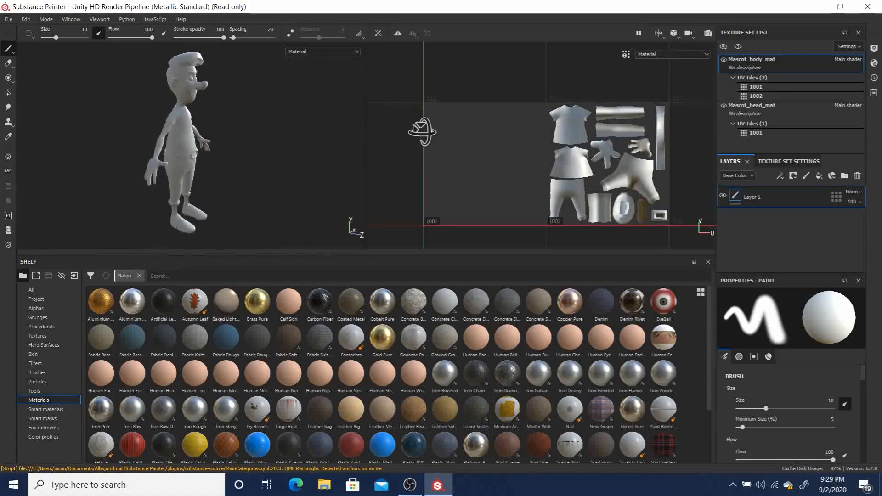
pyautogui.keyDown('alt'); pyautogui.moveTo(278, 120); pyautogui.dragTo(283, 132, button='middle'); pyautogui.keyUp('alt')
pyautogui.keyDown('alt'); pyautogui.moveTo(283, 132); pyautogui.dragTo(291, 131); pyautogui.keyUp('alt')
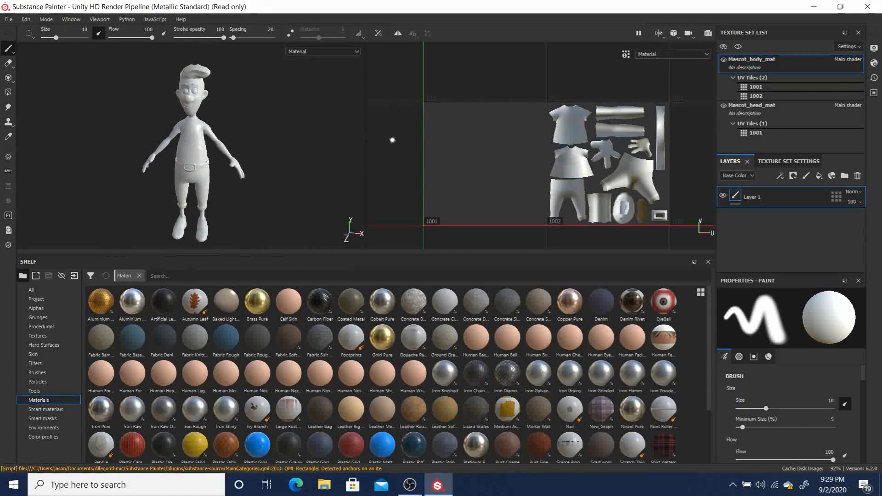
# - Review the viewport layout options and show the mascot in the 3D only view
pyautogui.click(659, 33)
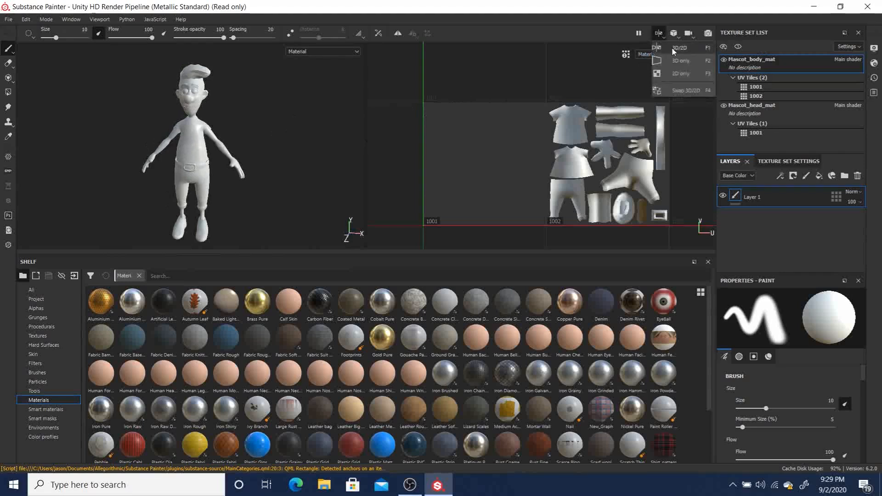
pyautogui.click(672, 47)
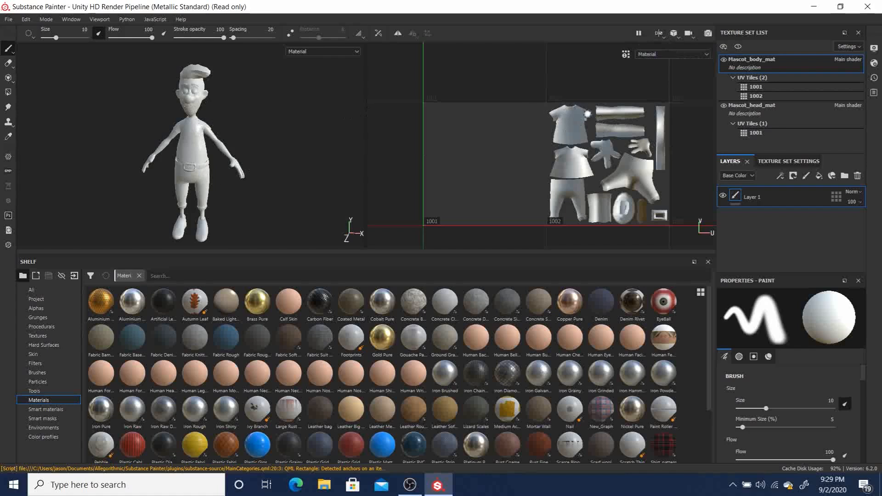
pyautogui.press('F2')
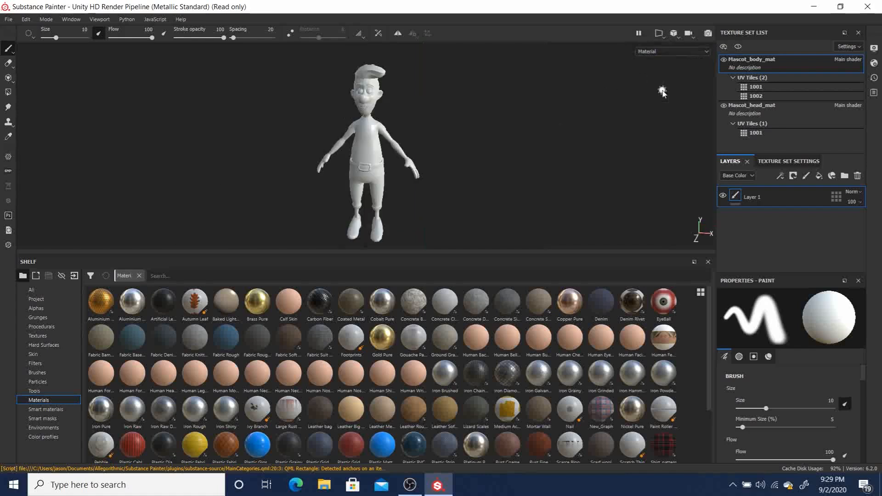
pyautogui.moveTo(375, 180)
pyautogui.keyDown('alt'); pyautogui.mouseDown()
pyautogui.moveTo(496, 174)
pyautogui.moveTo(94, 187)
pyautogui.moveTo(565, 171)
pyautogui.moveTo(350, 171)
pyautogui.moveTo(384, 174)
pyautogui.mouseUp(); pyautogui.keyUp('alt')
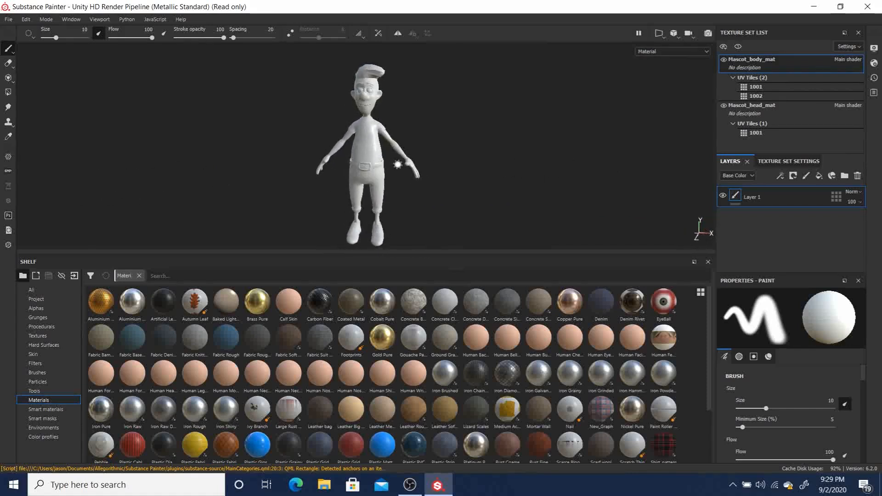
# - Show the 2D only view and inspect the body's UV islands in tile 1002
pyautogui.press('F3')
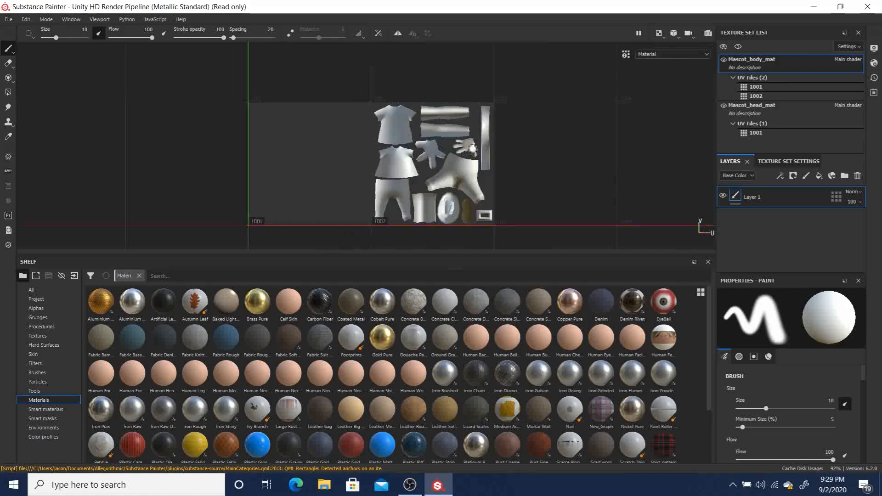
pyautogui.keyDown('alt'); pyautogui.moveTo(429, 159); pyautogui.dragTo(570, 199, button='right'); pyautogui.keyUp('alt')
pyautogui.keyDown('alt'); pyautogui.moveTo(510, 171); pyautogui.dragTo(509, 140, button='middle'); pyautogui.keyUp('alt')
pyautogui.scroll(1, 509, 141)
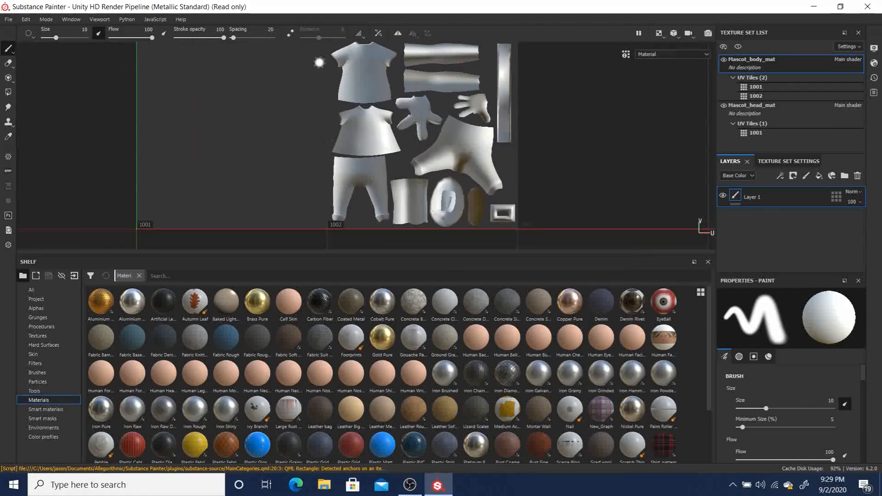
pyautogui.keyDown('alt'); pyautogui.moveTo(474, 97); pyautogui.dragTo(398, 93, button='right'); pyautogui.keyUp('alt')
pyautogui.keyDown('alt'); pyautogui.moveTo(403, 101); pyautogui.dragTo(420, 142, button='middle'); pyautogui.keyUp('alt')
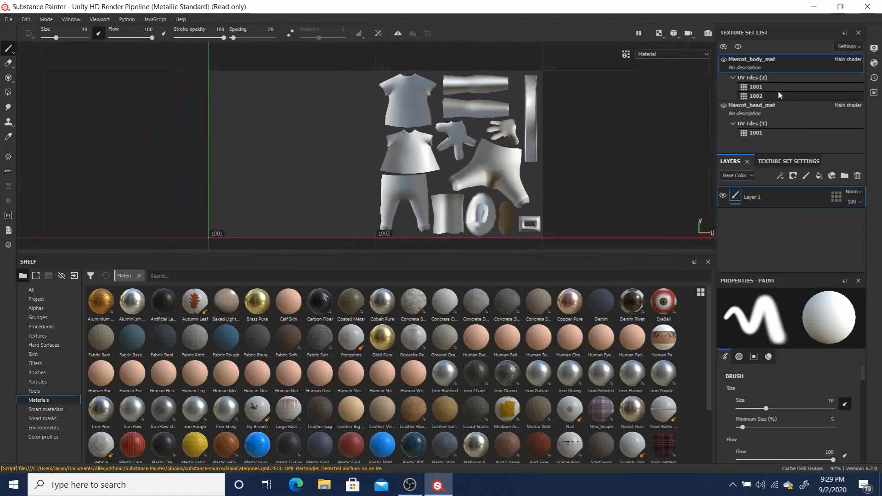
# - Select UV tile 1001 of Mascot_head_mat and return to the combined 3D/2D view with the model and head UVs framed
pyautogui.click(759, 89)
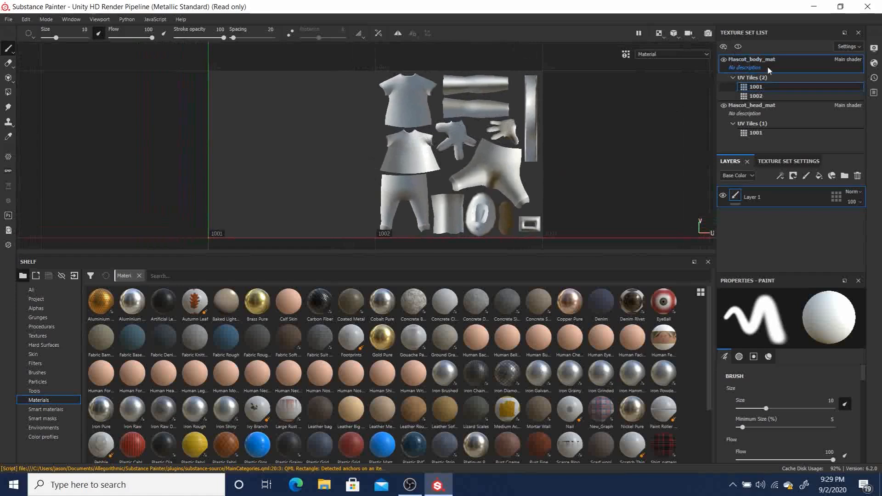
pyautogui.click(756, 133)
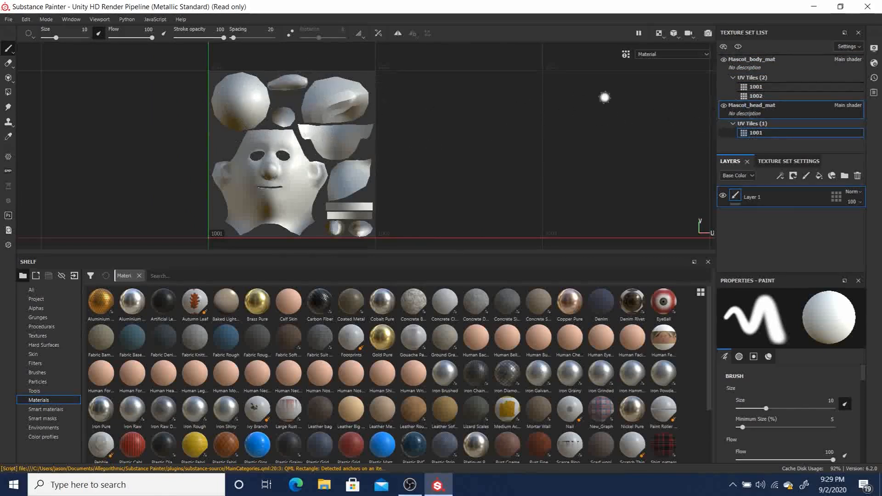
pyautogui.press('F1')
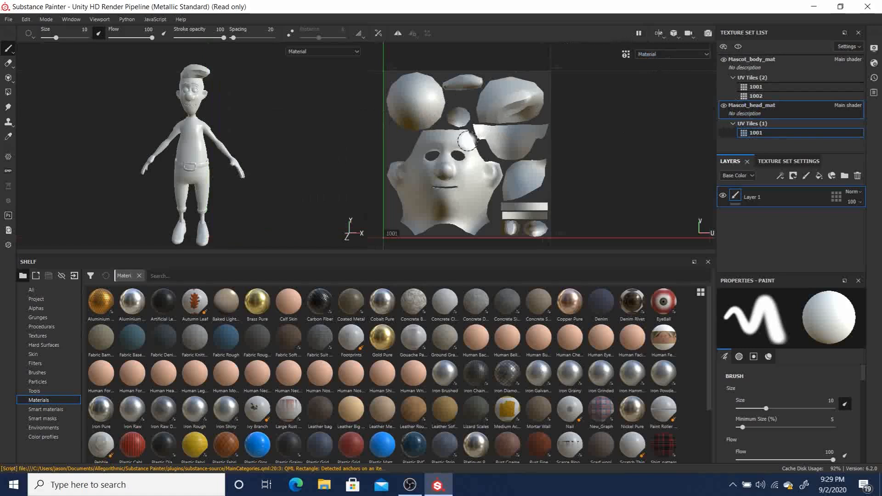
pyautogui.keyDown('alt'); pyautogui.moveTo(258, 173); pyautogui.dragTo(312, 175, button='middle'); pyautogui.keyUp('alt')
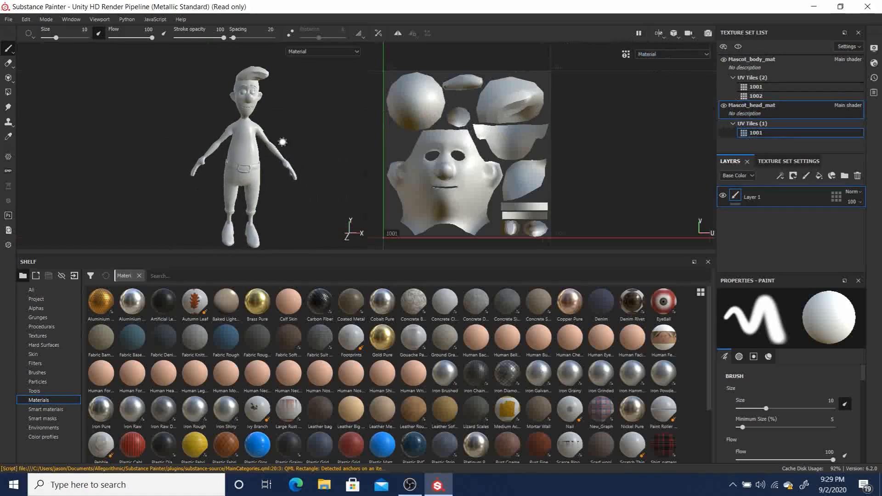
pyautogui.keyDown('alt'); pyautogui.moveTo(279, 146); pyautogui.dragTo(250, 148, button='middle'); pyautogui.keyUp('alt')
pyautogui.moveTo(250, 141)
pyautogui.keyDown('alt'); pyautogui.mouseDown()
pyautogui.moveTo(276, 145)
pyautogui.moveTo(213, 145)
pyautogui.moveTo(263, 136)
pyautogui.mouseUp(); pyautogui.keyUp('alt')
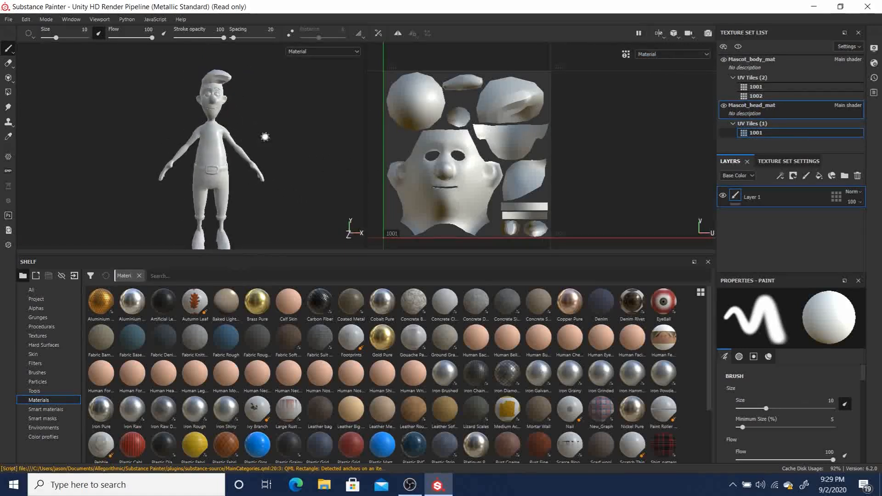
pyautogui.keyDown('alt'); pyautogui.moveTo(462, 134); pyautogui.dragTo(533, 132, button='middle'); pyautogui.keyUp('alt')
pyautogui.moveTo(533, 131)
pyautogui.keyDown('alt'); pyautogui.mouseDown(button='right')
pyautogui.moveTo(548, 146)
pyautogui.moveTo(531, 135)
pyautogui.mouseUp(button='right'); pyautogui.keyUp('alt')
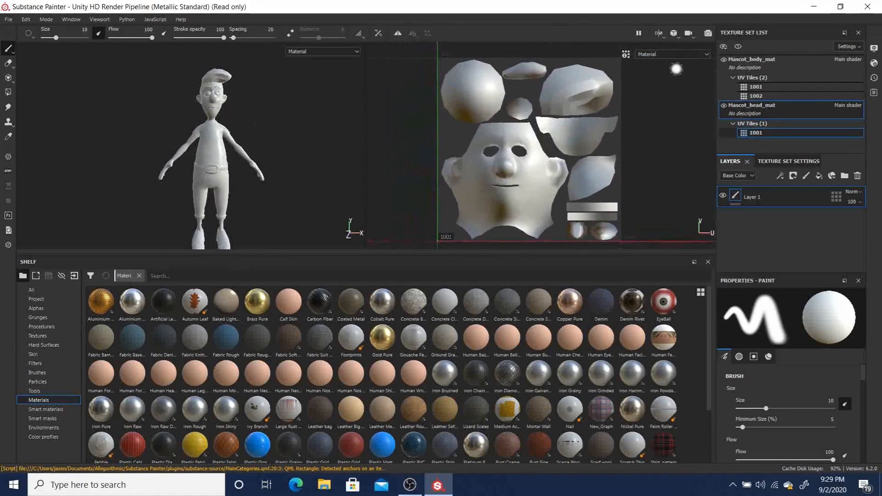
# - Review the perspective and orthographic camera options and switch the 3D view to orthographic
pyautogui.click(677, 34)
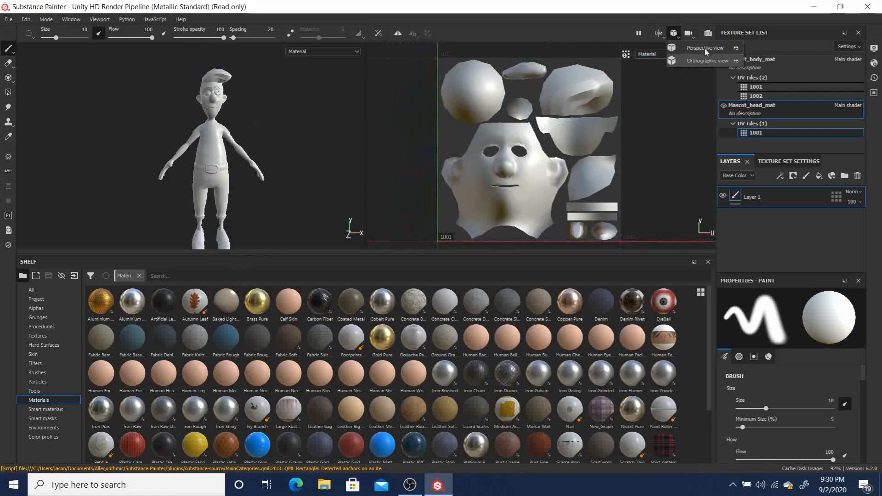
pyautogui.click(697, 14)
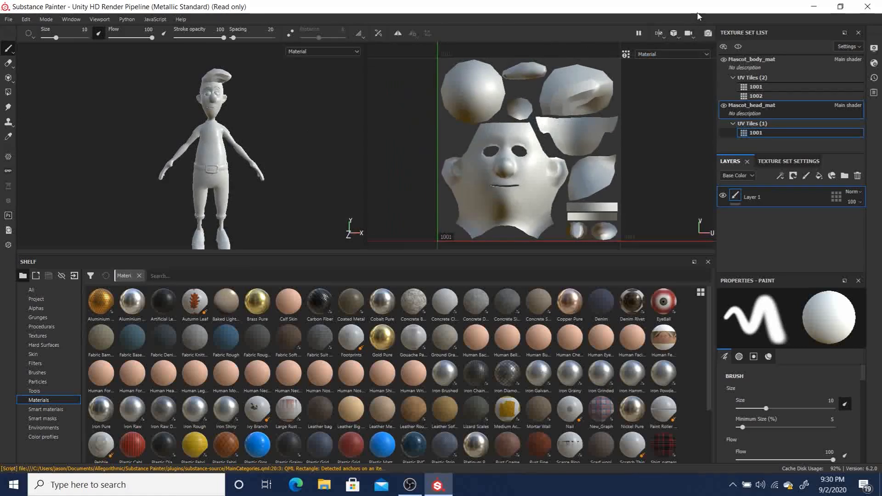
pyautogui.click(674, 34)
pyautogui.click(674, 35)
pyautogui.press('F6')
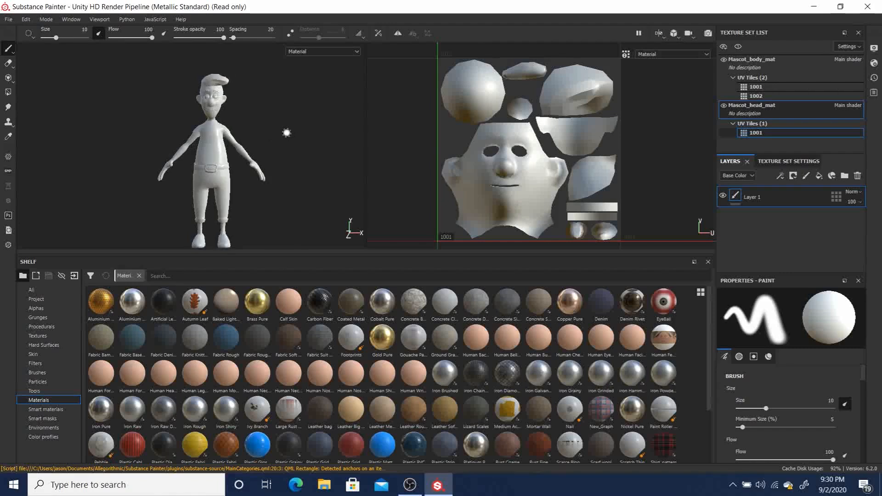
# - Examine the mascot in the orthographic view, compare it with the perspective view, and leave the 3D view in perspective
pyautogui.keyDown('alt'); pyautogui.moveTo(230, 121); pyautogui.dragTo(380, 232, button='right'); pyautogui.keyUp('alt')
pyautogui.keyDown('alt'); pyautogui.moveTo(273, 116); pyautogui.dragTo(265, 183, button='middle'); pyautogui.keyUp('alt')
pyautogui.moveTo(172, 131)
pyautogui.keyDown('alt'); pyautogui.mouseDown(button='right')
pyautogui.moveTo(324, 206)
pyautogui.moveTo(312, 162)
pyautogui.moveTo(156, 134)
pyautogui.mouseUp(button='right'); pyautogui.keyUp('alt')
pyautogui.keyDown('alt'); pyautogui.moveTo(271, 166); pyautogui.dragTo(232, 142, button='right'); pyautogui.keyUp('alt')
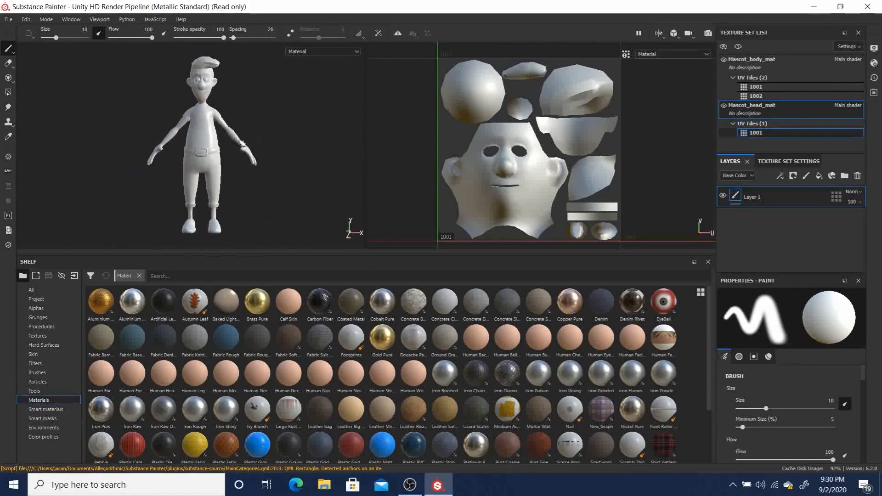
pyautogui.moveTo(242, 143)
pyautogui.keyDown('alt'); pyautogui.mouseDown()
pyautogui.moveTo(285, 149)
pyautogui.moveTo(143, 156)
pyautogui.moveTo(321, 152)
pyautogui.moveTo(248, 156)
pyautogui.moveTo(243, 146)
pyautogui.moveTo(254, 144)
pyautogui.moveTo(242, 140)
pyautogui.mouseUp(); pyautogui.keyUp('alt')
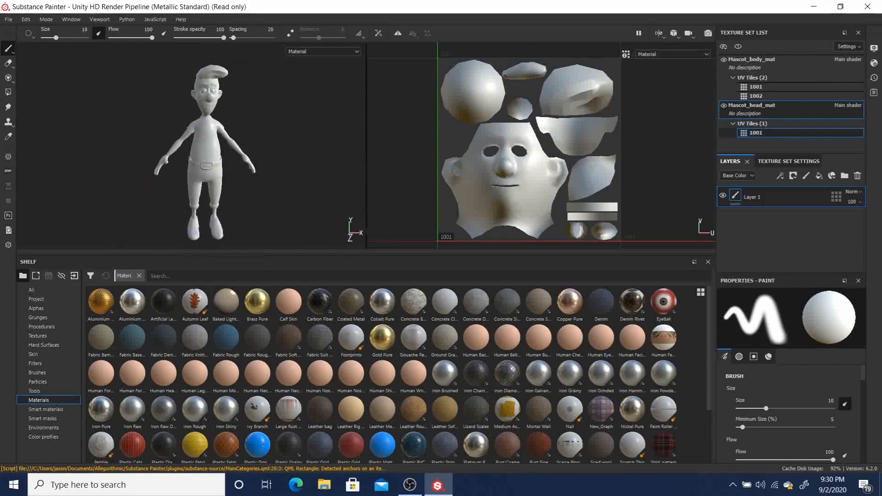
pyautogui.click(677, 33)
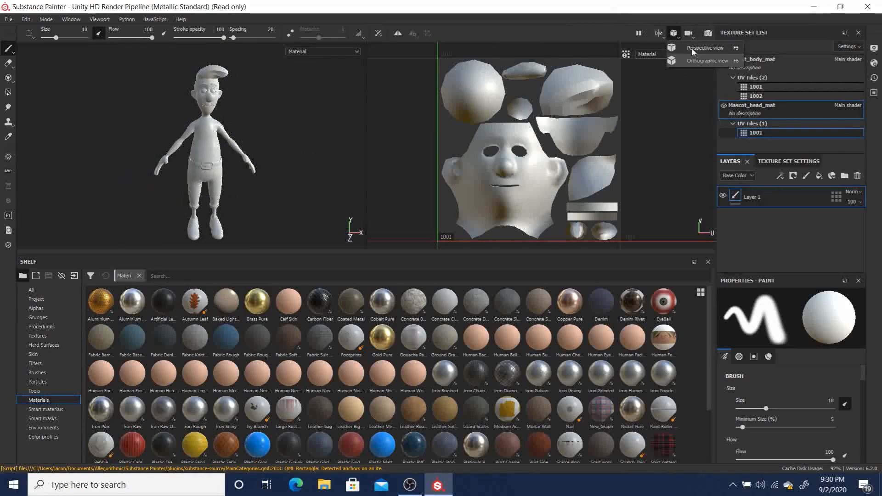
pyautogui.click(699, 48)
pyautogui.click(677, 33)
pyautogui.click(703, 61)
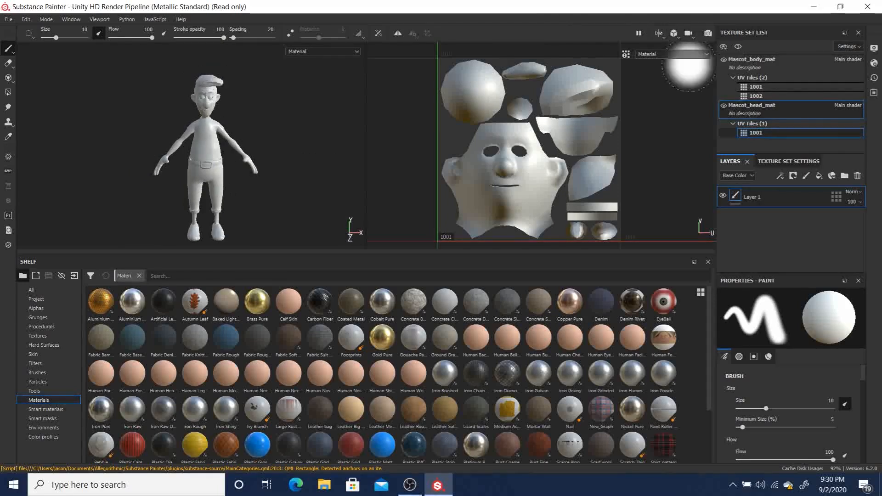
pyautogui.click(676, 36)
pyautogui.click(686, 45)
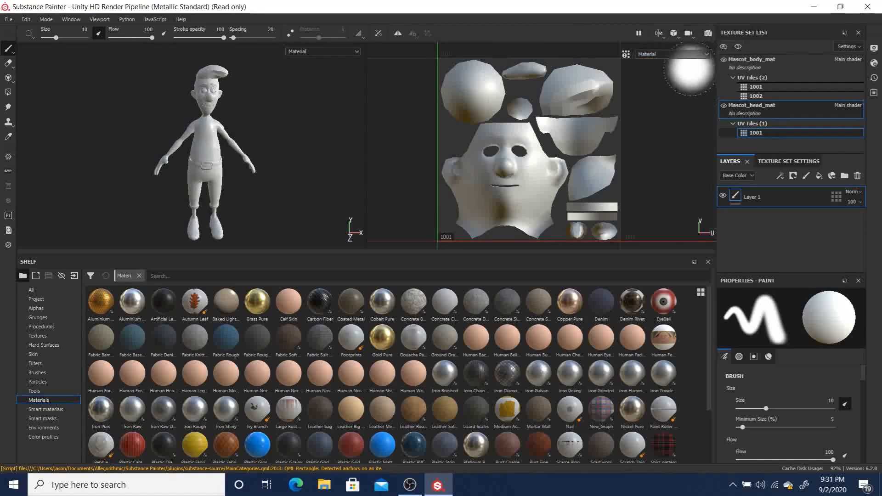
# - Compare the constrained and free camera rotation modes by orbiting the mascot, tilting it diagonally with free rotation
pyautogui.click(689, 34)
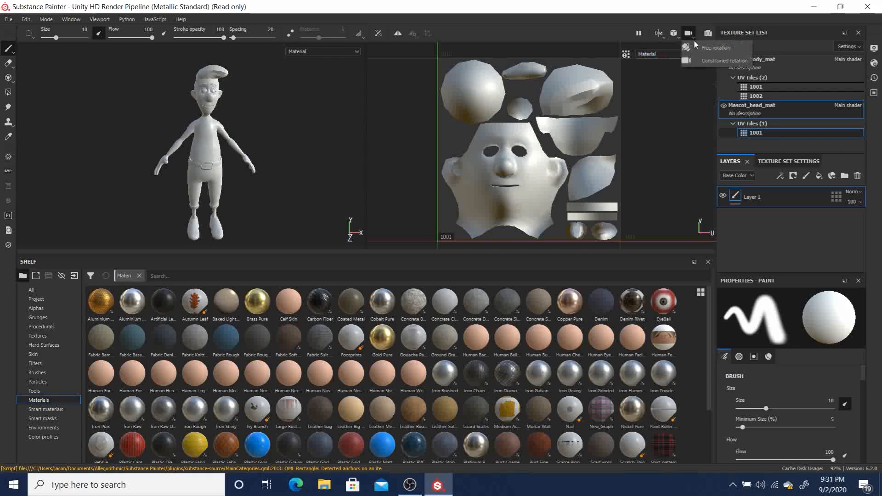
pyautogui.click(713, 62)
pyautogui.keyDown('alt'); pyautogui.moveTo(315, 163); pyautogui.dragTo(278, 165); pyautogui.keyUp('alt')
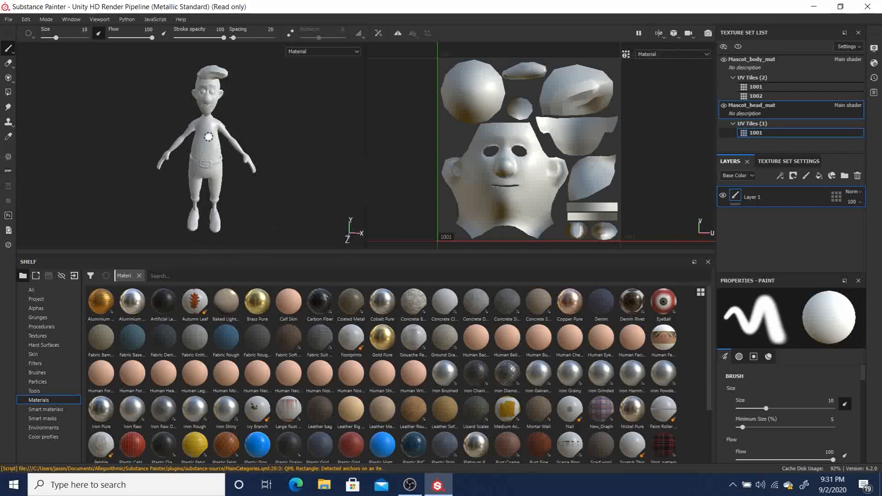
pyautogui.moveTo(242, 173)
pyautogui.keyDown('alt'); pyautogui.mouseDown()
pyautogui.moveTo(131, 171)
pyautogui.moveTo(130, 182)
pyautogui.moveTo(233, 192)
pyautogui.moveTo(269, 186)
pyautogui.moveTo(252, 177)
pyautogui.mouseUp(); pyautogui.keyUp('alt')
pyautogui.keyDown('alt'); pyautogui.moveTo(220, 162); pyautogui.dragTo(246, 185, button='right'); pyautogui.keyUp('alt')
pyautogui.keyDown('alt'); pyautogui.moveTo(234, 158); pyautogui.dragTo(255, 186, button='middle'); pyautogui.keyUp('alt')
pyautogui.keyDown('alt'); pyautogui.moveTo(239, 160); pyautogui.dragTo(229, 152, button='right'); pyautogui.keyUp('alt')
pyautogui.keyDown('alt'); pyautogui.moveTo(229, 152); pyautogui.dragTo(250, 164); pyautogui.keyUp('alt')
# - Switch the camera to Constrained rotation and orbit the tilted mascot
pyautogui.click(693, 35)
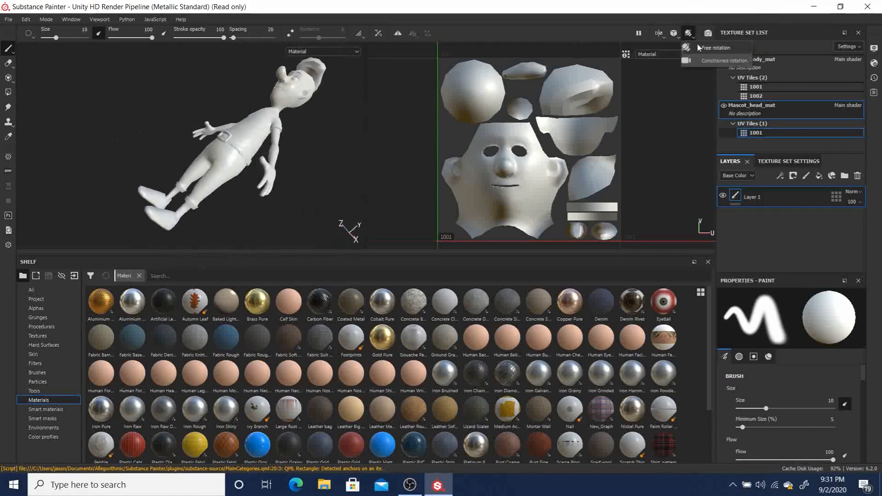
pyautogui.click(703, 59)
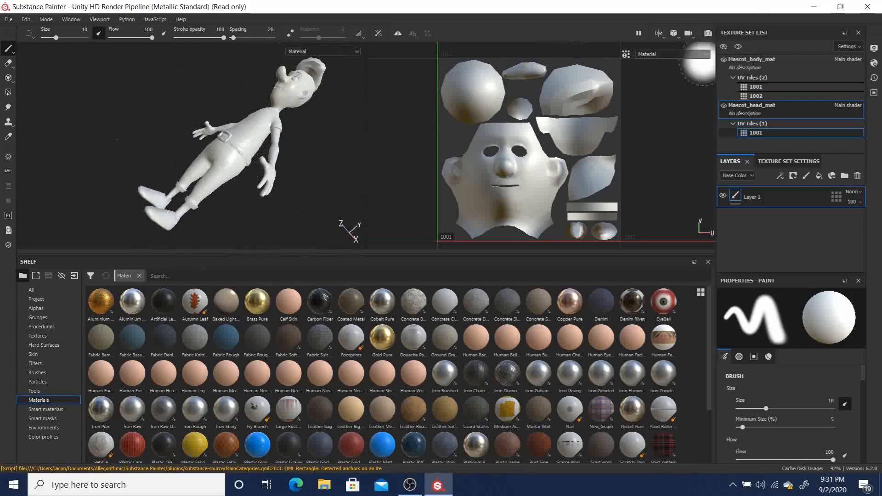
pyautogui.keyDown('alt'); pyautogui.moveTo(236, 148); pyautogui.dragTo(257, 138); pyautogui.keyUp('alt')
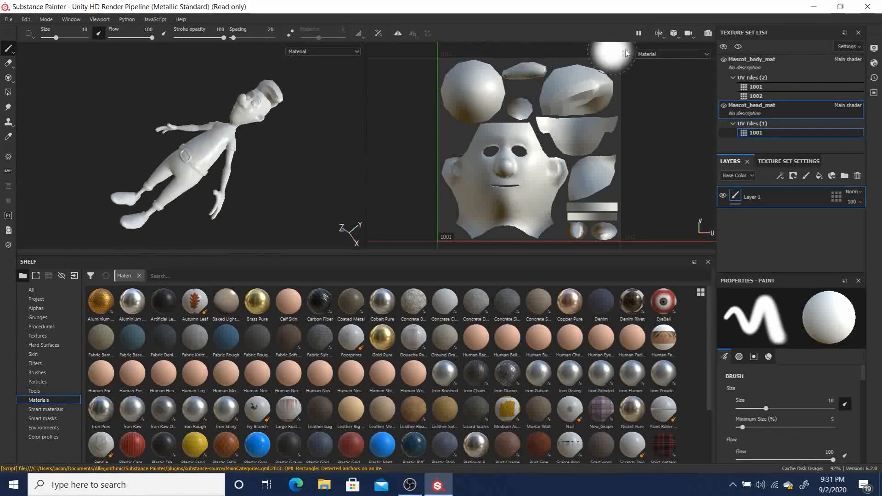
# - Set the camera to Free rotation and orbit the mascot from its tilted angle back to an upright front view
pyautogui.click(690, 33)
pyautogui.click(694, 48)
pyautogui.keyDown('alt'); pyautogui.moveTo(279, 172); pyautogui.dragTo(266, 177); pyautogui.keyUp('alt')
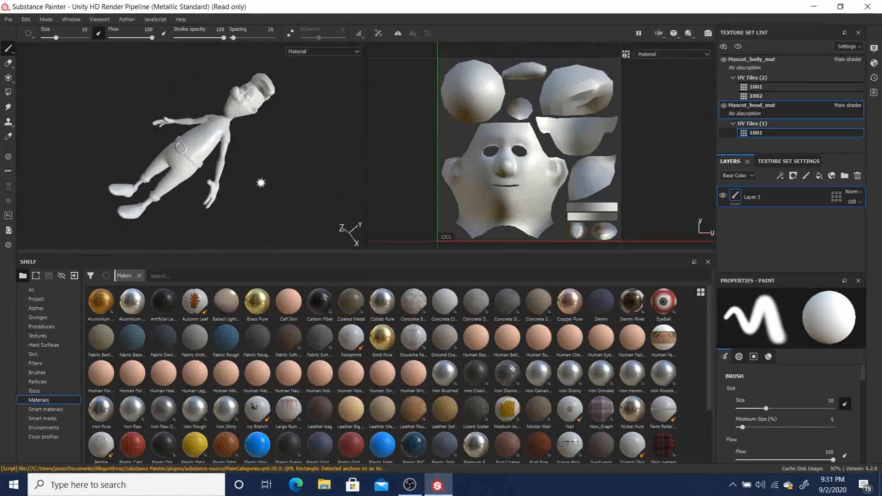
pyautogui.keyDown('alt'); pyautogui.moveTo(176, 184); pyautogui.dragTo(244, 198); pyautogui.keyUp('alt')
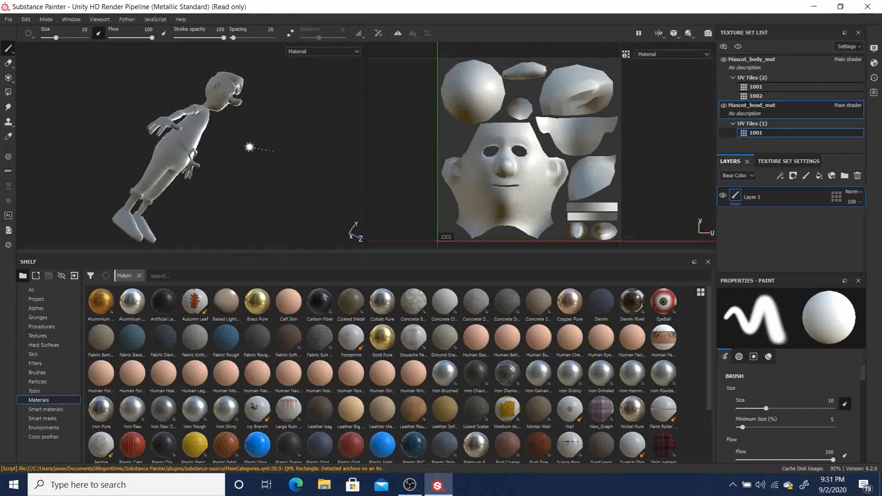
pyautogui.keyDown('alt'); pyautogui.moveTo(265, 148); pyautogui.dragTo(252, 160); pyautogui.keyUp('alt')
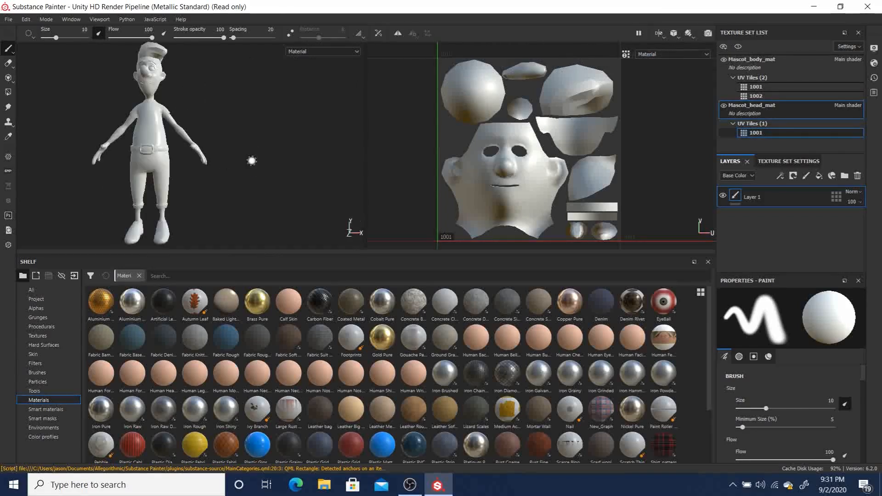
pyautogui.keyDown('alt'); pyautogui.moveTo(274, 165); pyautogui.dragTo(315, 169, button='middle'); pyautogui.keyUp('alt')
pyautogui.moveTo(315, 169)
pyautogui.keyDown('alt'); pyautogui.mouseDown()
pyautogui.moveTo(187, 181)
pyautogui.moveTo(113, 199)
pyautogui.mouseUp(); pyautogui.keyUp('alt')
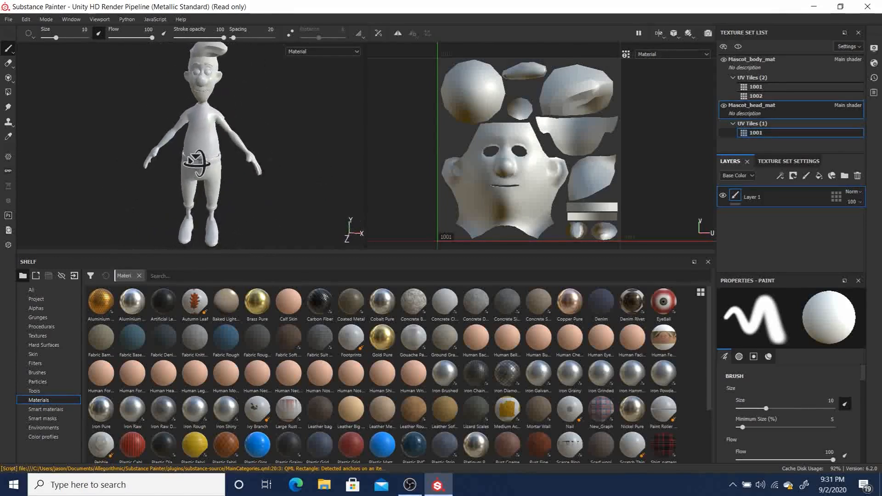
pyautogui.click(688, 34)
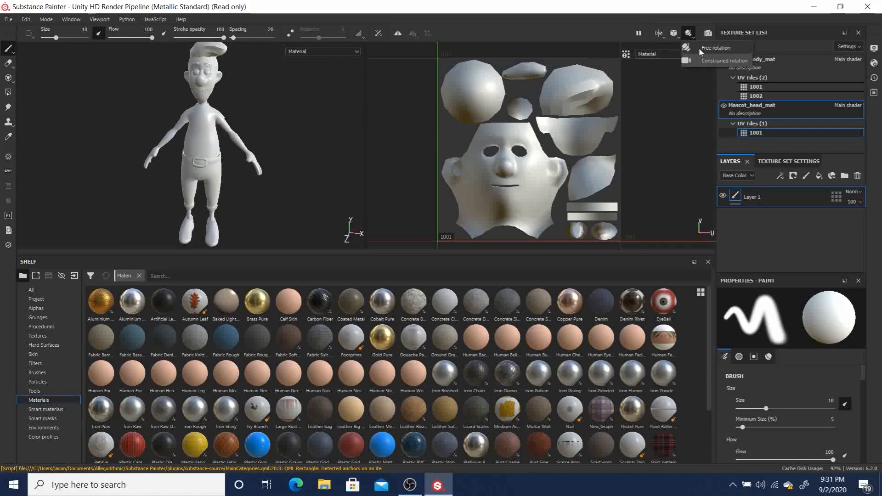
pyautogui.click(699, 48)
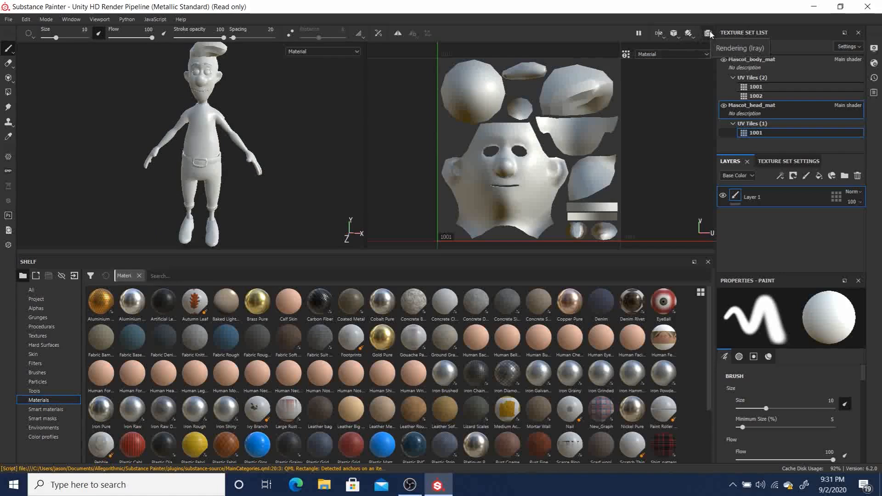
# - Render the mascot with Iray, view it from several angles against the panorama, and return to painting mode
pyautogui.press('F10')
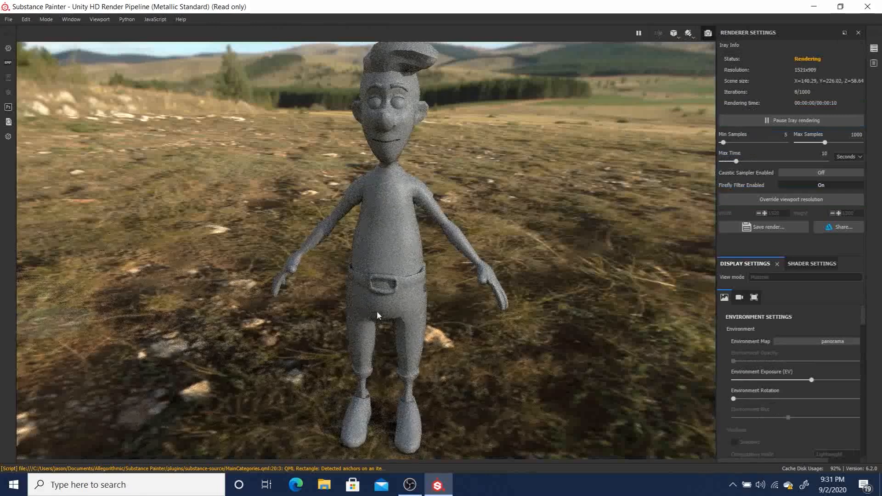
pyautogui.keyDown('alt'); pyautogui.moveTo(578, 252); pyautogui.dragTo(461, 248); pyautogui.keyUp('alt')
pyautogui.keyDown('alt'); pyautogui.moveTo(371, 249); pyautogui.dragTo(413, 373); pyautogui.keyUp('alt')
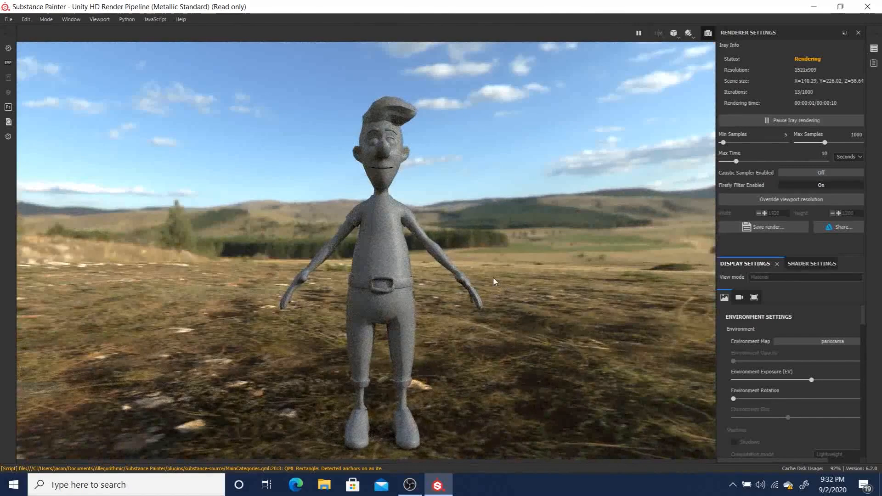
pyautogui.keyDown('alt'); pyautogui.moveTo(496, 292); pyautogui.dragTo(420, 301); pyautogui.keyUp('alt')
pyautogui.keyDown('alt'); pyautogui.moveTo(305, 305); pyautogui.dragTo(191, 309); pyautogui.keyUp('alt')
pyautogui.keyDown('alt'); pyautogui.moveTo(116, 311); pyautogui.dragTo(69, 311); pyautogui.keyUp('alt')
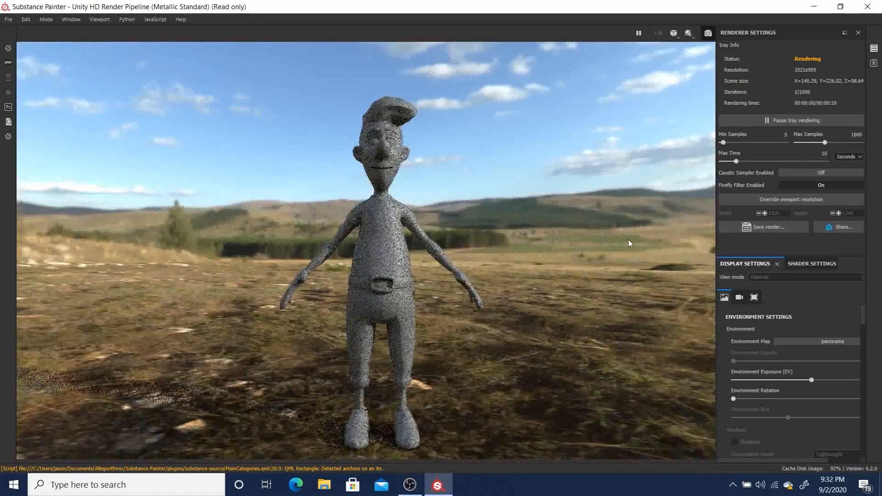
pyautogui.moveTo(555, 253)
pyautogui.keyDown('alt'); pyautogui.mouseDown()
pyautogui.moveTo(611, 260)
pyautogui.moveTo(611, 246)
pyautogui.moveTo(584, 234)
pyautogui.moveTo(577, 248)
pyautogui.moveTo(561, 250)
pyautogui.mouseUp(); pyautogui.keyUp('alt')
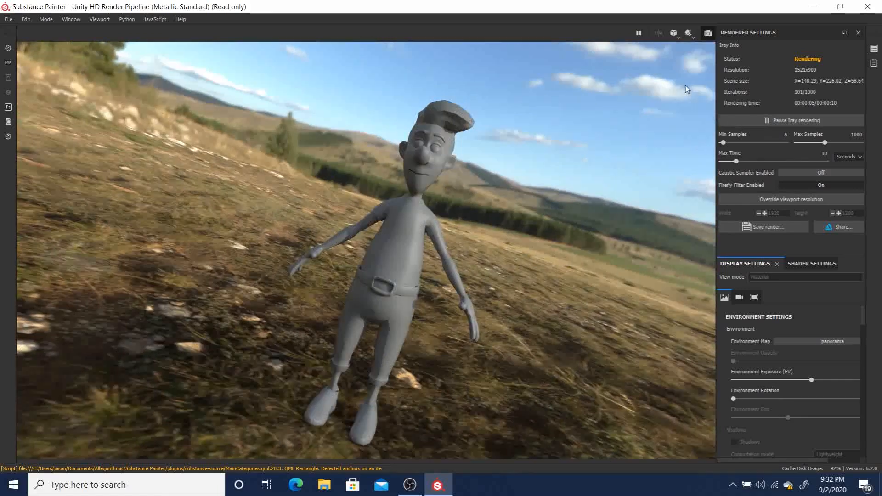
pyautogui.press('F10')
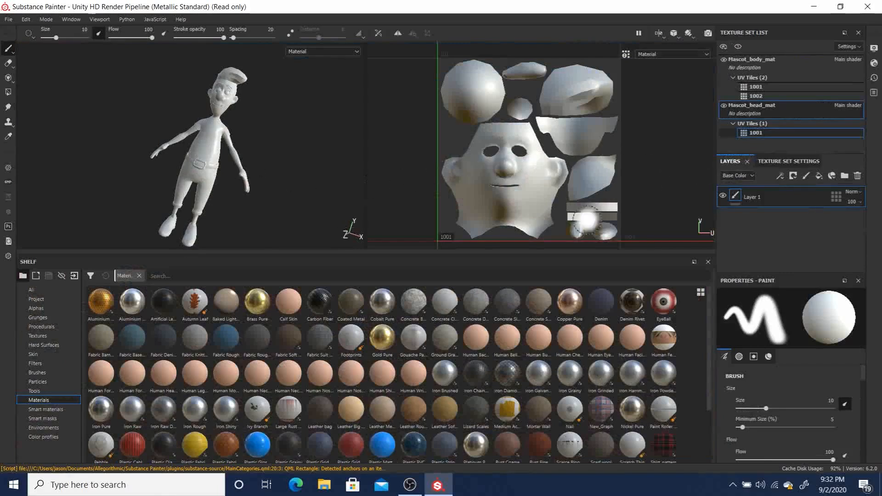
# - Set the 3D view to Perspective view and bring the tilted mascot back upright and centred
pyautogui.keyDown('alt'); pyautogui.moveTo(294, 167); pyautogui.dragTo(292, 162, button='right'); pyautogui.keyUp('alt')
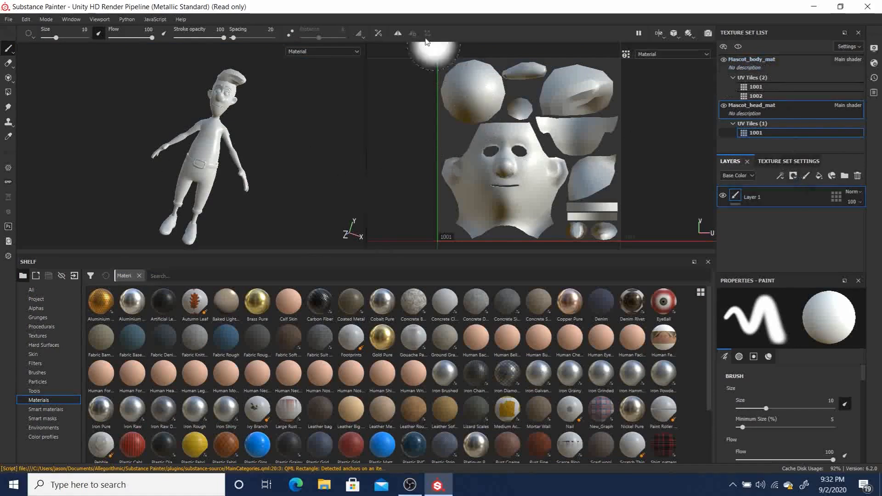
pyautogui.click(688, 34)
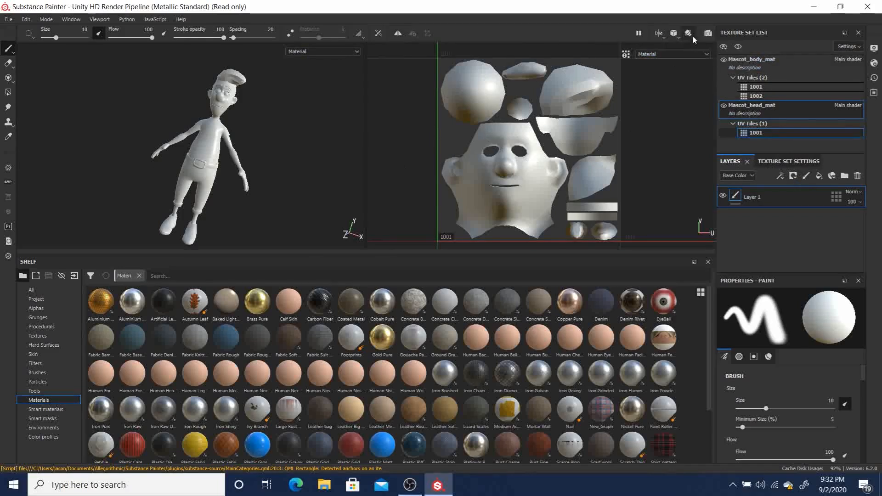
pyautogui.click(673, 34)
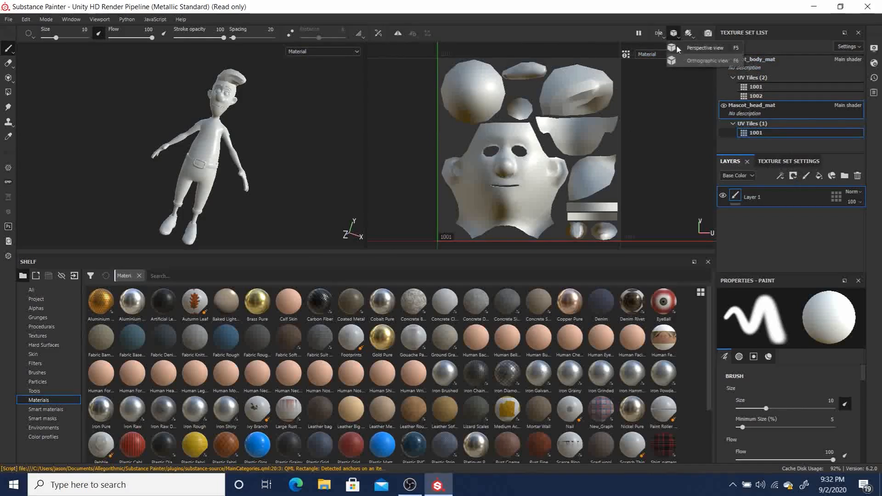
pyautogui.click(691, 49)
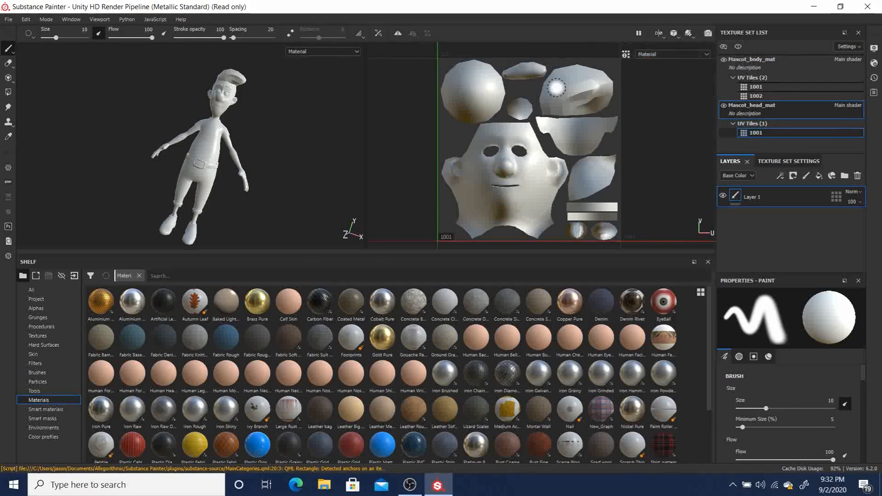
pyautogui.moveTo(279, 136)
pyautogui.keyDown('alt'); pyautogui.mouseDown()
pyautogui.moveTo(244, 130)
pyautogui.moveTo(307, 139)
pyautogui.moveTo(229, 133)
pyautogui.moveTo(278, 136)
pyautogui.moveTo(233, 146)
pyautogui.moveTo(266, 144)
pyautogui.moveTo(162, 79)
pyautogui.moveTo(257, 155)
pyautogui.moveTo(266, 231)
pyautogui.moveTo(256, 228)
pyautogui.moveTo(276, 138)
pyautogui.moveTo(292, 134)
pyautogui.mouseUp(); pyautogui.keyUp('alt')
pyautogui.moveTo(164, 118)
pyautogui.keyDown('alt'); pyautogui.mouseDown()
pyautogui.moveTo(162, 128)
pyautogui.moveTo(187, 119)
pyautogui.mouseUp(); pyautogui.keyUp('alt')
pyautogui.keyDown('alt'); pyautogui.moveTo(283, 114); pyautogui.dragTo(255, 110, button='right'); pyautogui.keyUp('alt')
pyautogui.keyDown('alt'); pyautogui.moveTo(259, 111); pyautogui.dragTo(274, 126, button='middle'); pyautogui.keyUp('alt')
pyautogui.keyDown('alt'); pyautogui.moveTo(274, 123); pyautogui.dragTo(276, 120); pyautogui.keyUp('alt')
# - Set the camera to Constrained rotation with Perspective view and reframe the whole mascot from the front
pyautogui.click(688, 33)
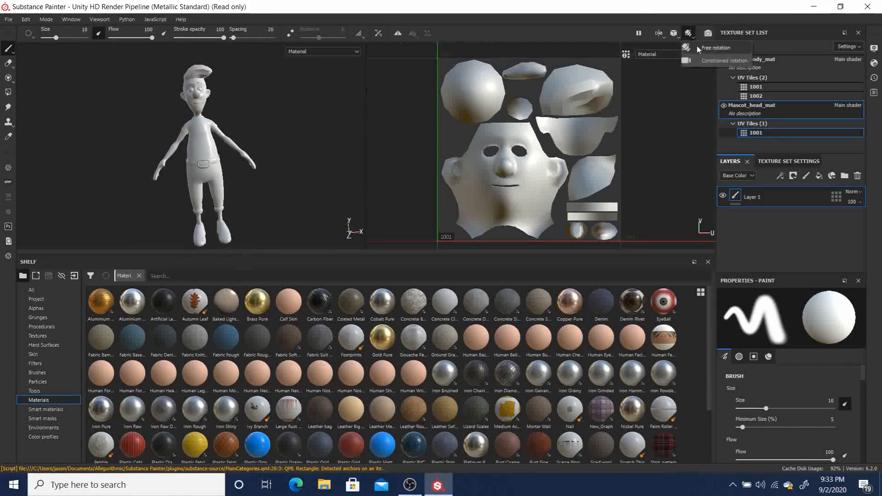
pyautogui.click(700, 58)
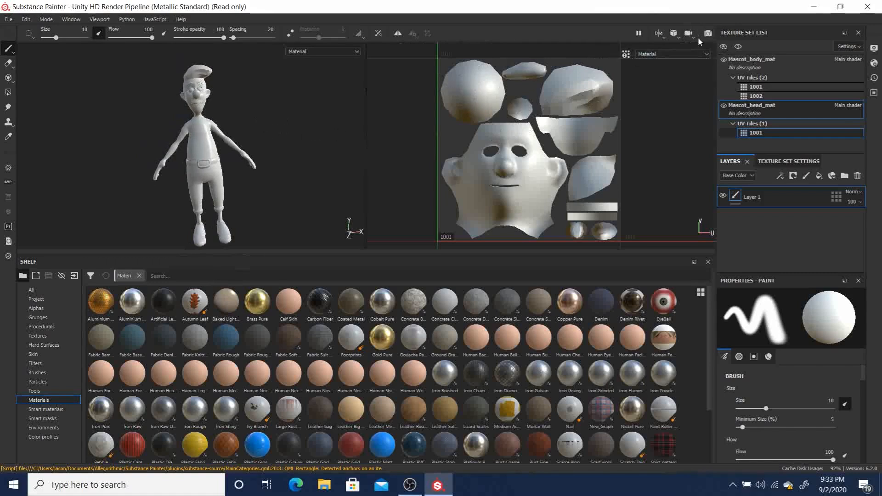
pyautogui.click(674, 35)
pyautogui.click(684, 47)
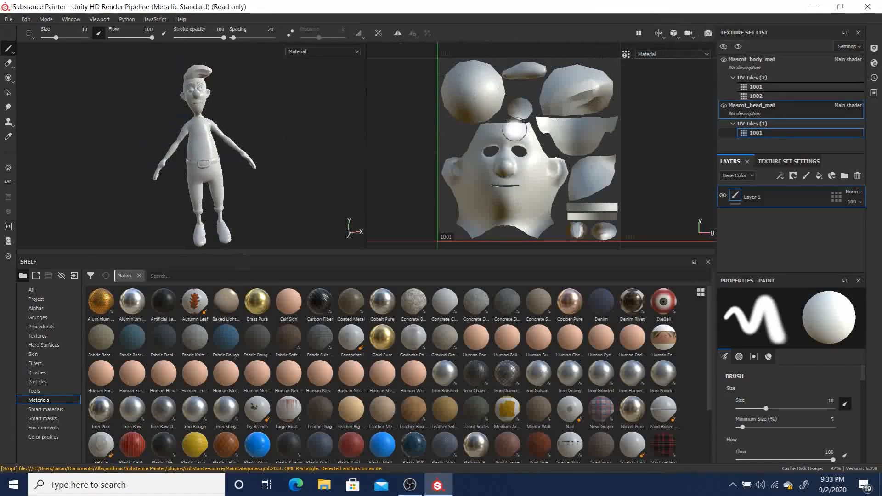
pyautogui.keyDown('alt'); pyautogui.moveTo(280, 191); pyautogui.dragTo(280, 182, button='right'); pyautogui.keyUp('alt')
pyautogui.moveTo(243, 188)
pyautogui.keyDown('alt'); pyautogui.mouseDown()
pyautogui.moveTo(252, 178)
pyautogui.moveTo(68, 183)
pyautogui.moveTo(163, 165)
pyautogui.moveTo(169, 153)
pyautogui.moveTo(282, 144)
pyautogui.moveTo(274, 138)
pyautogui.moveTo(275, 145)
pyautogui.mouseUp(); pyautogui.keyUp('alt')
pyautogui.keyDown('alt'); pyautogui.moveTo(274, 148); pyautogui.dragTo(239, 130, button='middle'); pyautogui.keyUp('alt')
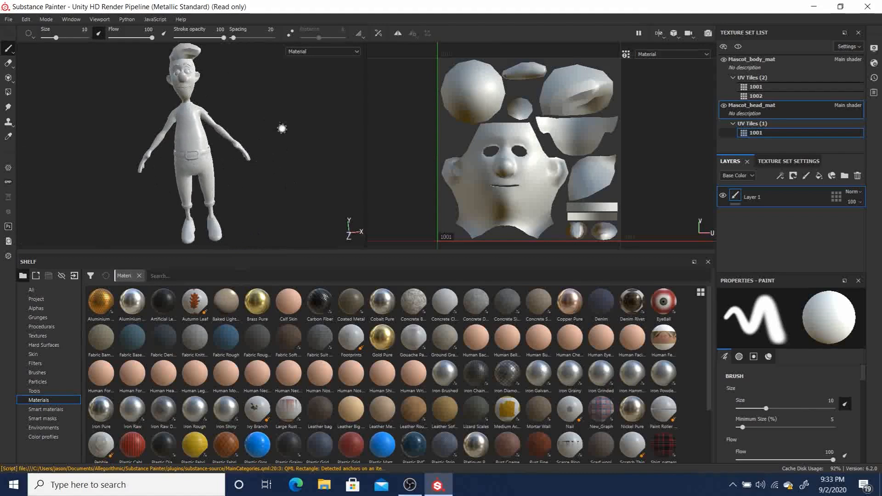
pyautogui.moveTo(296, 138)
pyautogui.keyDown('alt'); pyautogui.mouseDown()
pyautogui.moveTo(291, 144)
pyautogui.moveTo(285, 130)
pyautogui.moveTo(290, 116)
pyautogui.mouseUp(); pyautogui.keyUp('alt')
pyautogui.keyDown('alt'); pyautogui.moveTo(290, 116); pyautogui.dragTo(301, 128, button='middle'); pyautogui.keyUp('alt')
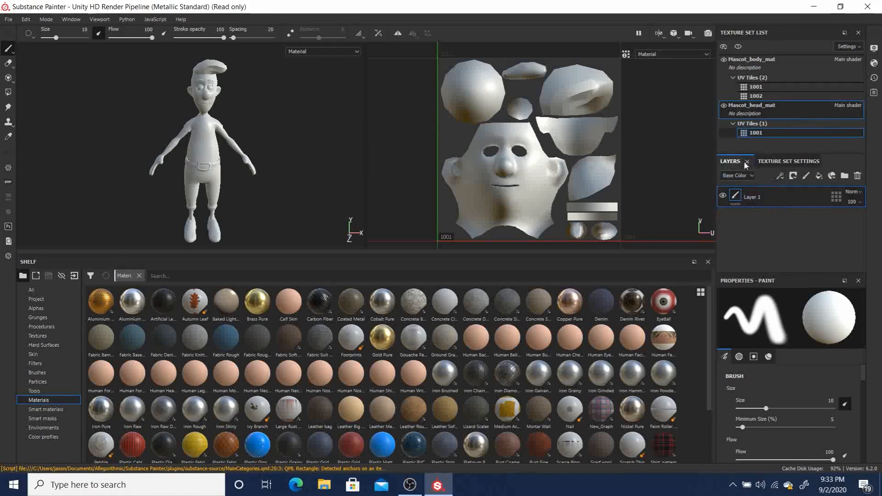
# - Open the texture set settings for Mascot_body_mat and review its general properties, channels and mixing options
pyautogui.click(796, 163)
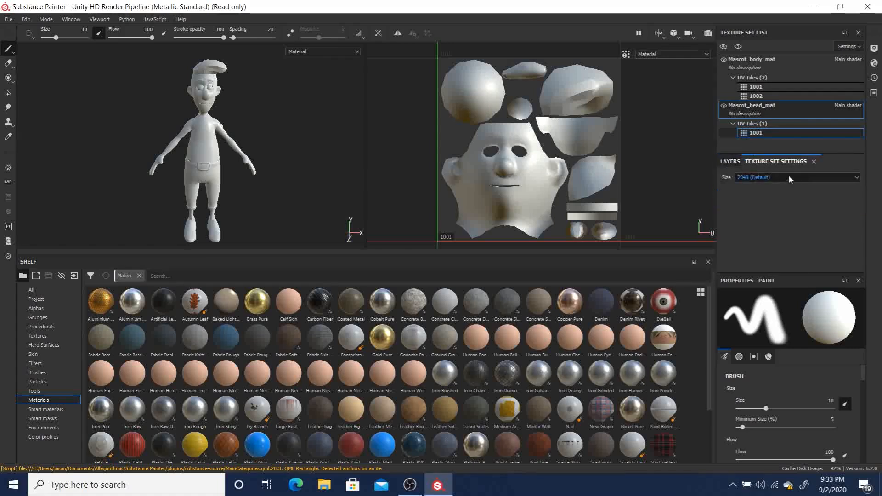
pyautogui.click(752, 63)
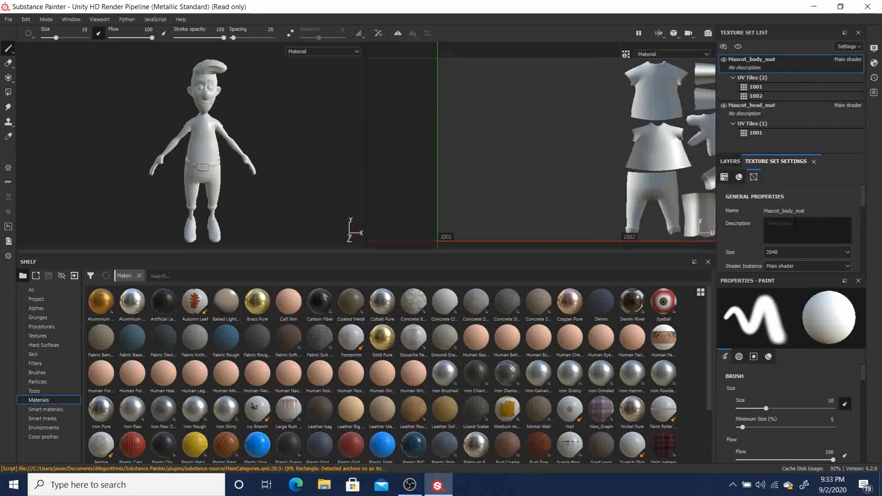
pyautogui.scroll(-5, 863, 190)
pyautogui.scroll(-2, 868, 214)
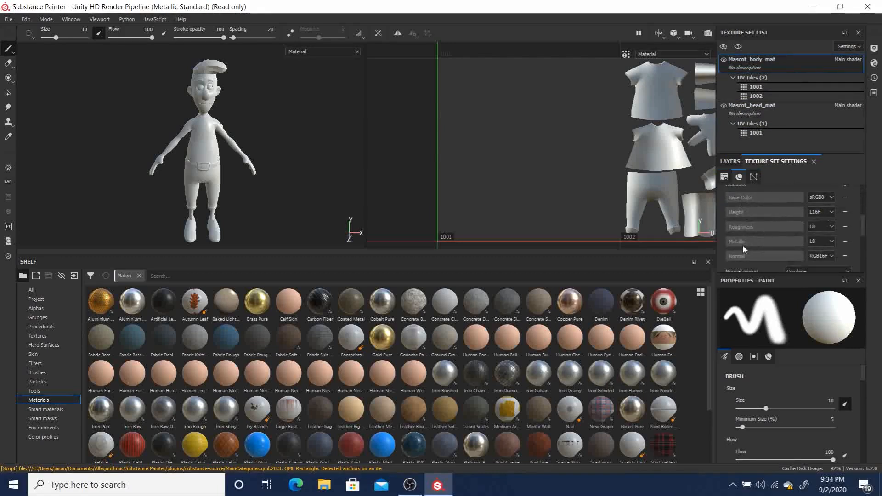
pyautogui.scroll(-2, 862, 221)
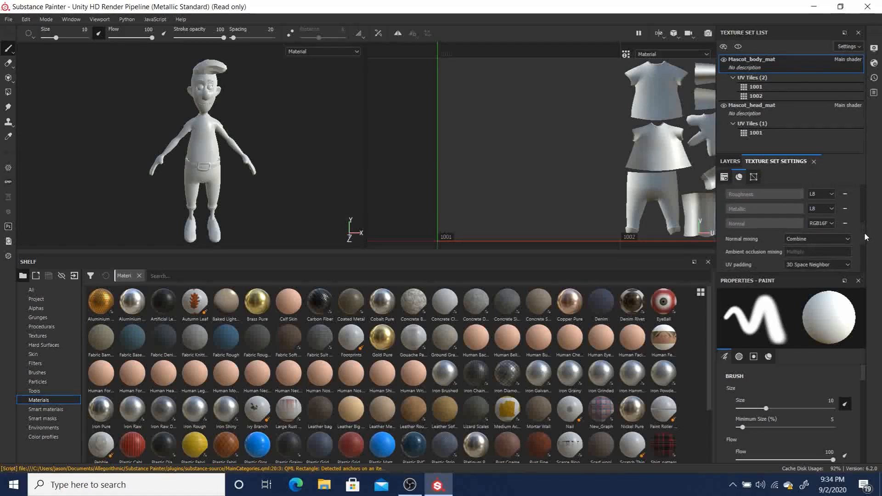
pyautogui.scroll(-1, 866, 236)
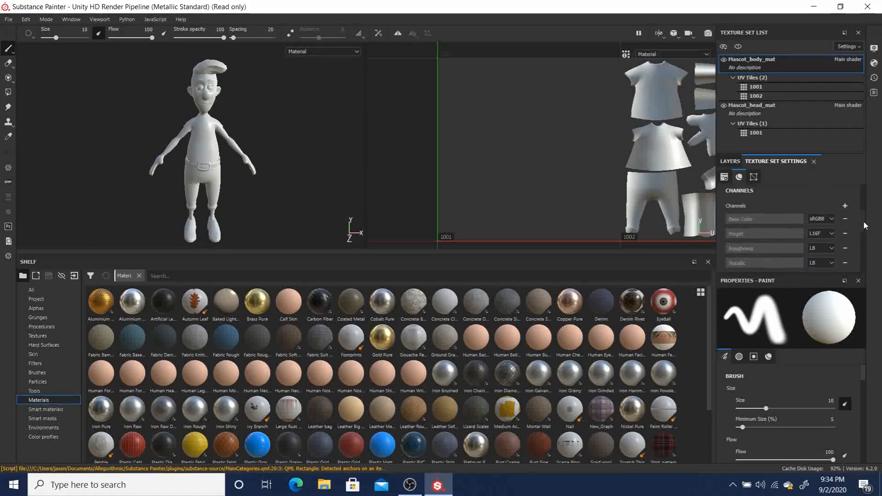
# - Add an Ambient occlusion channel to the Mascot_body_mat texture set and review the channel list
pyautogui.scroll(4, 865, 234)
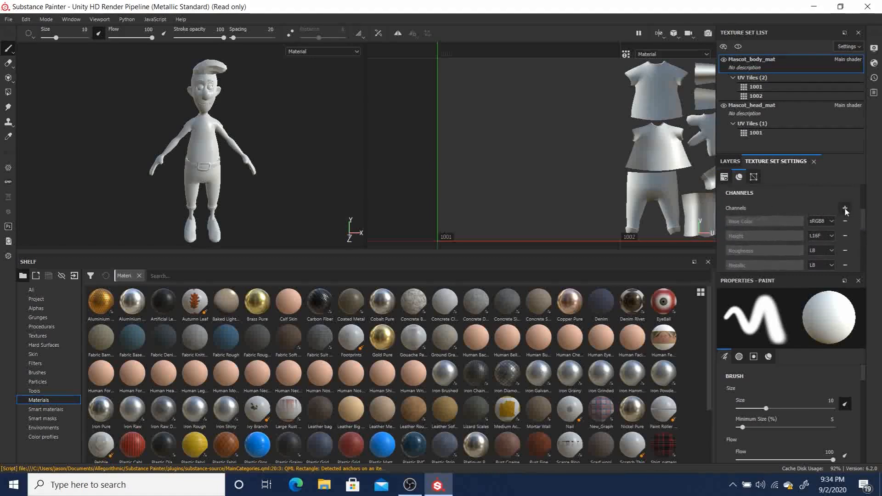
pyautogui.click(845, 209)
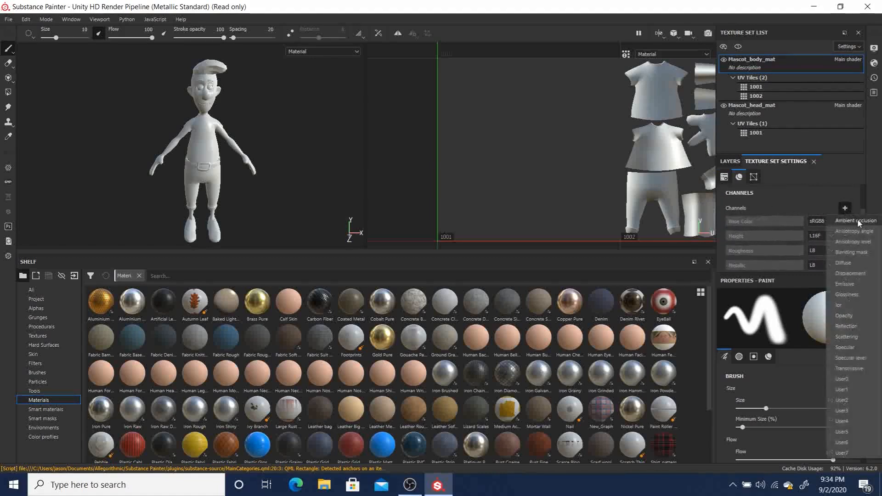
pyautogui.click(857, 219)
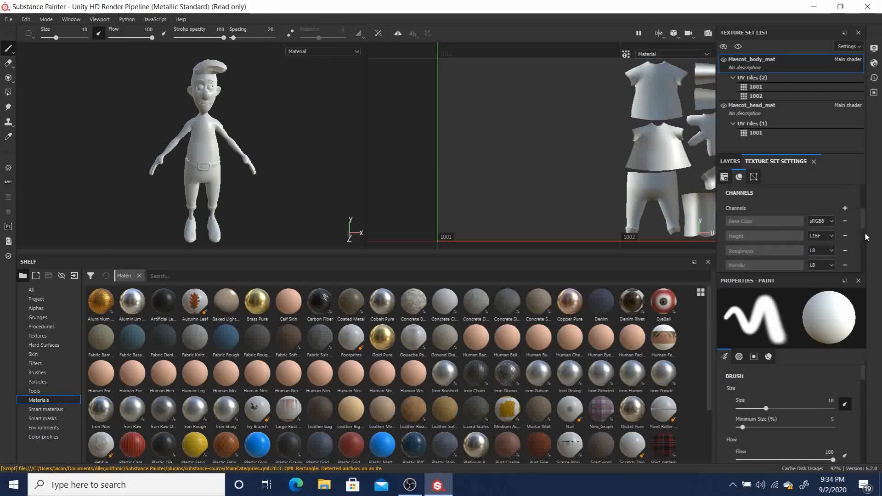
pyautogui.scroll(-5, 865, 215)
pyautogui.scroll(-1, 775, 252)
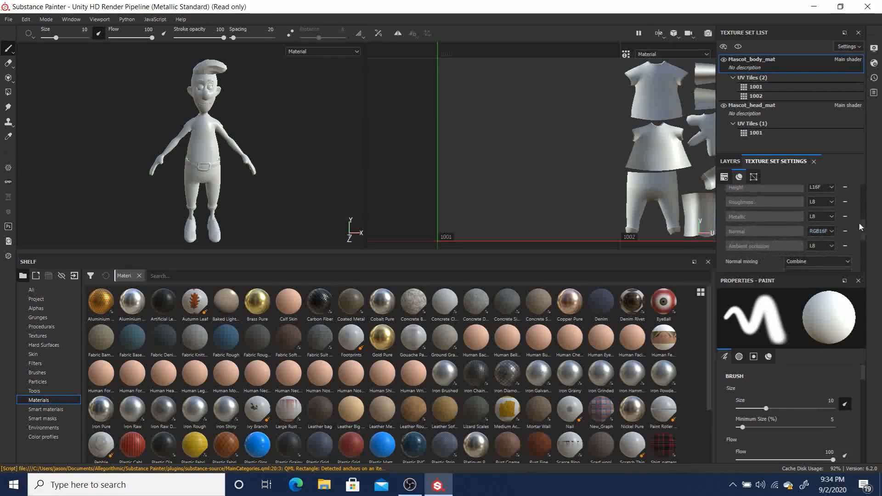
pyautogui.scroll(-4, 865, 232)
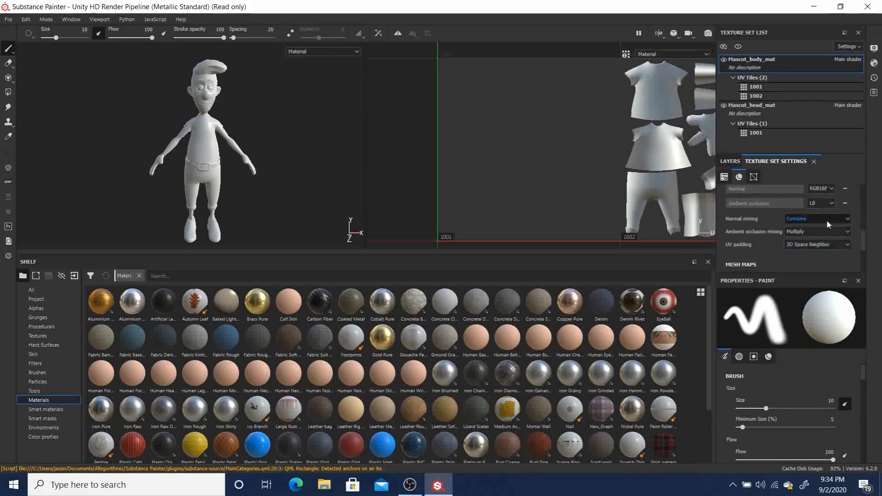
# - Open the mesh map baking settings and set the common output size to 2048
pyautogui.scroll(-5, 865, 233)
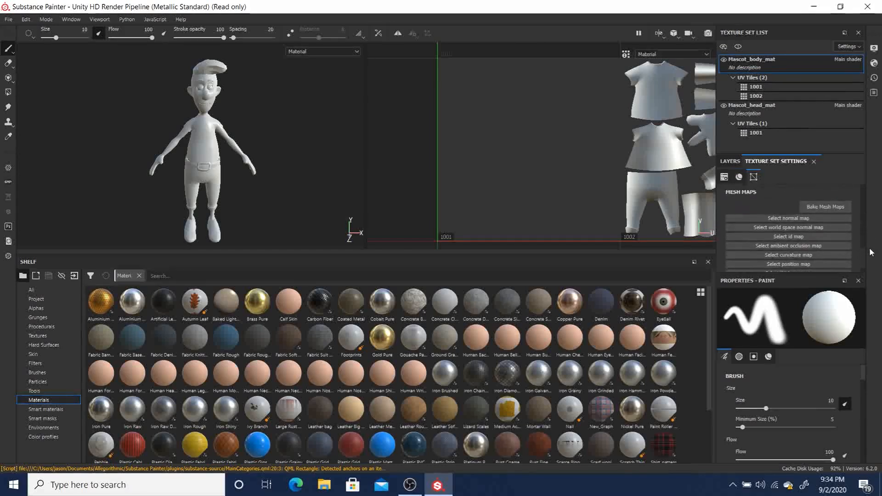
pyautogui.scroll(-1, 866, 255)
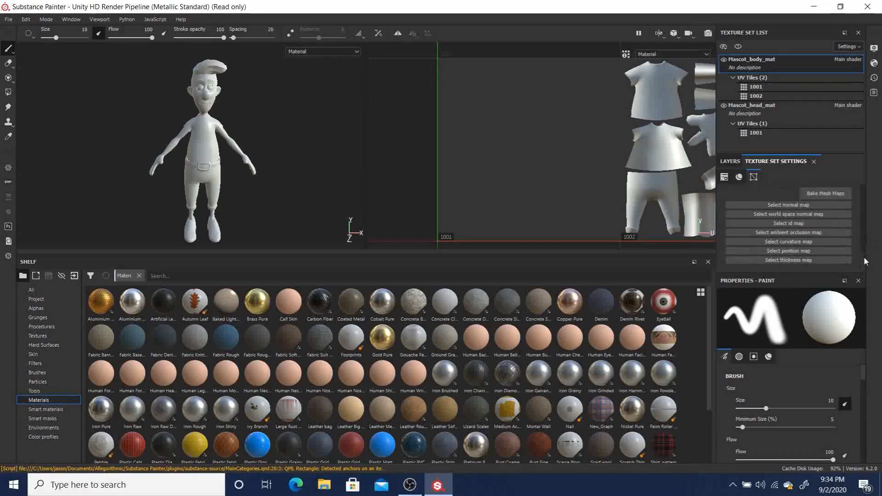
pyautogui.scroll(3, 865, 248)
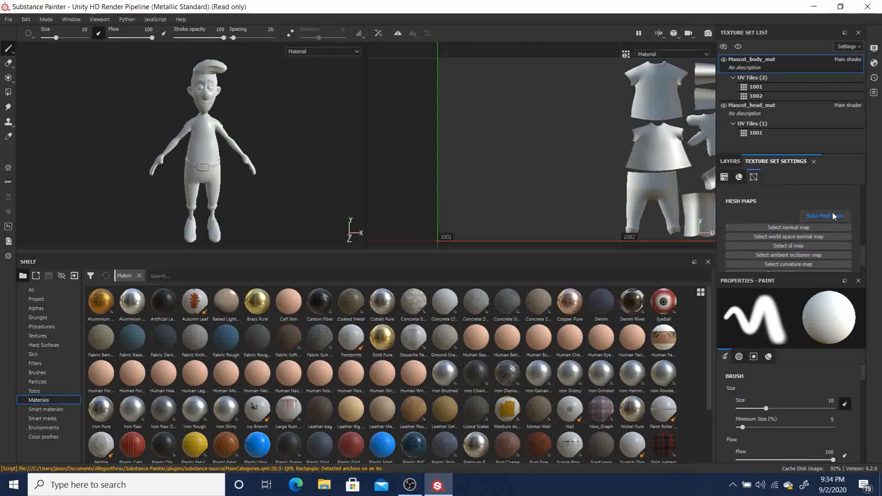
pyautogui.click(823, 215)
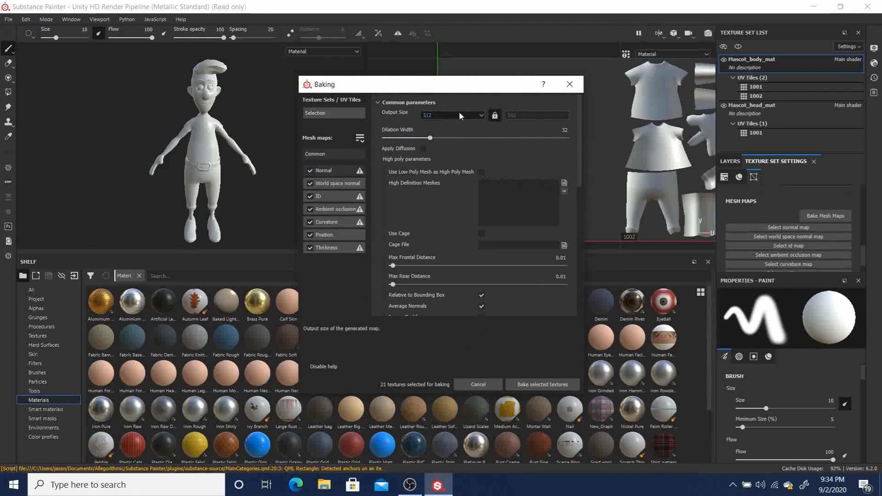
pyautogui.click(446, 114)
pyautogui.click(434, 168)
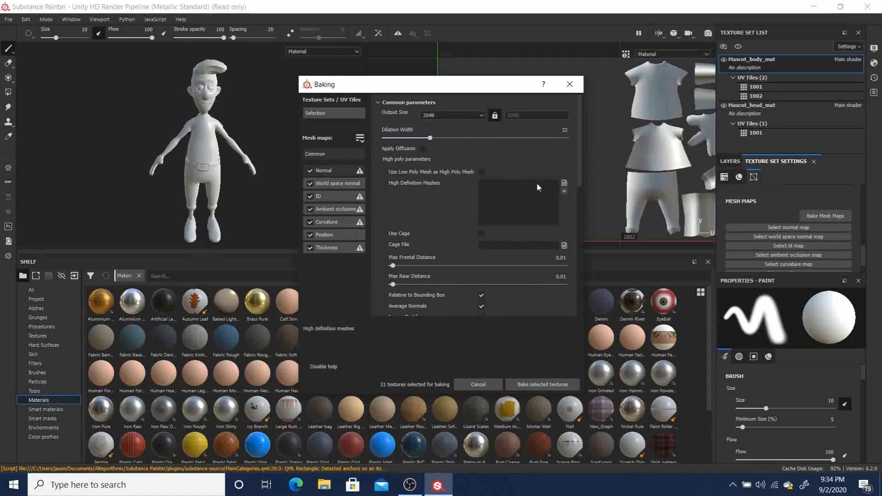
# - Load Mascot_mesh_high from the Export folder as the high definition mesh for baking
pyautogui.click(564, 182)
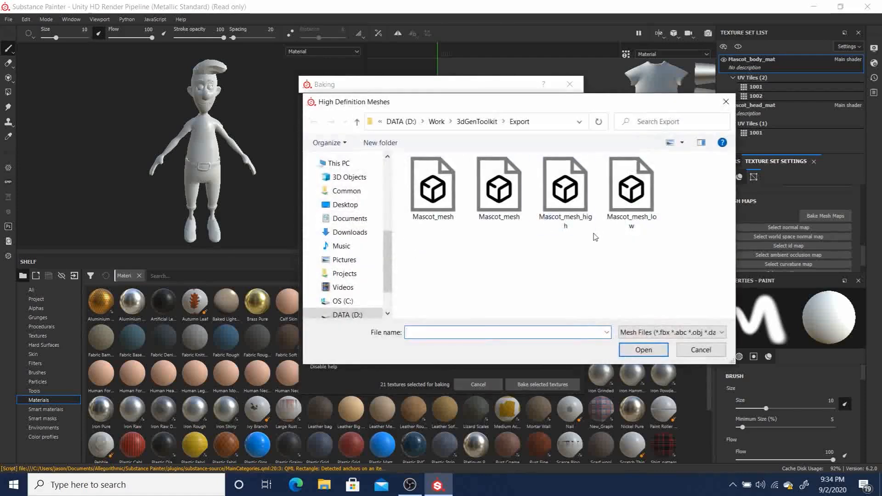
pyautogui.click(568, 185)
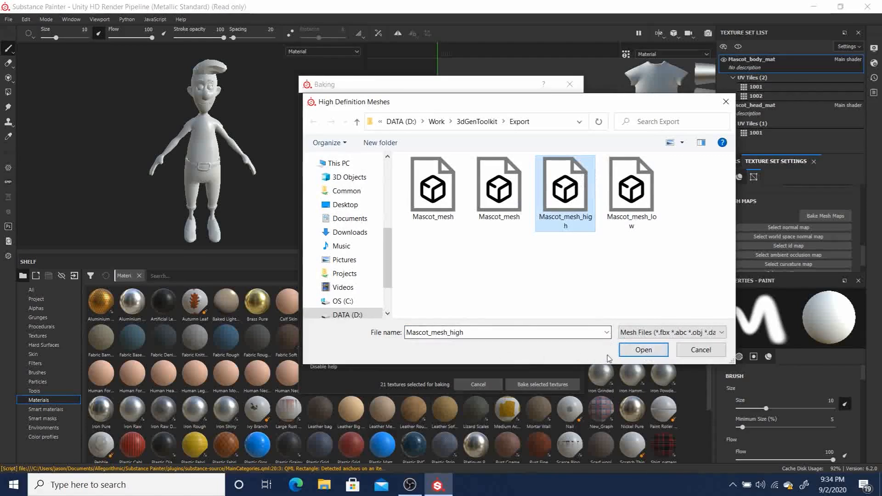
pyautogui.click(643, 350)
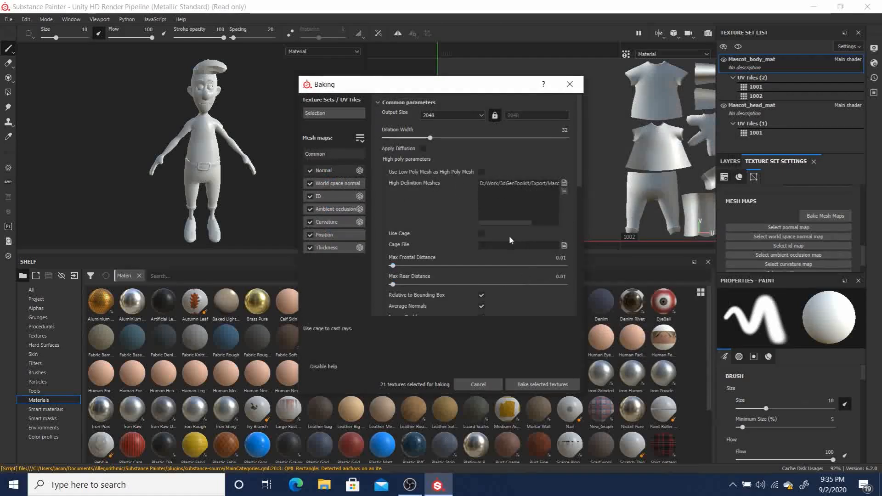
# - Set the baking antialiasing to Subsampling 2x2 and the mesh matching to By Mesh Name
pyautogui.scroll(-2, 507, 250)
pyautogui.scroll(-1, 507, 250)
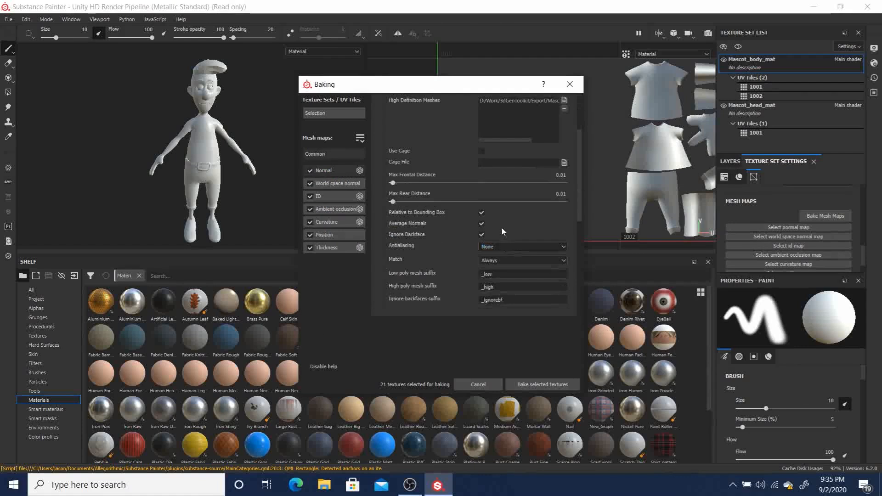
pyautogui.scroll(-2, 500, 225)
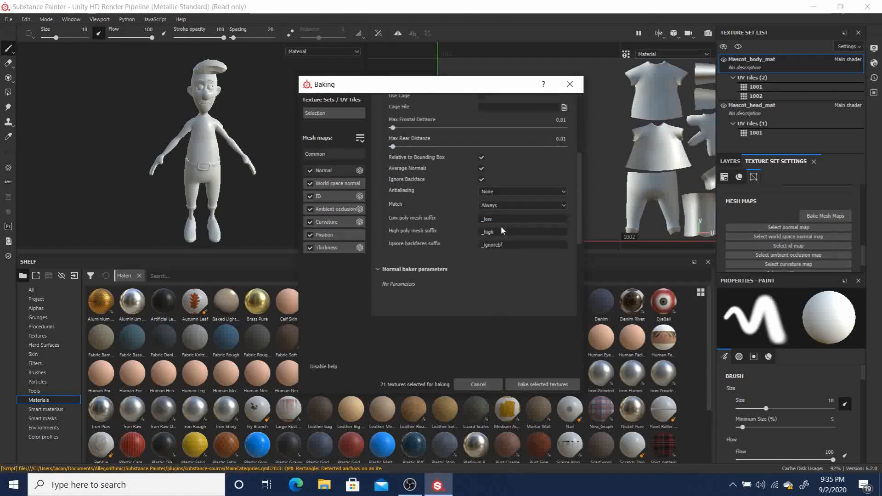
pyautogui.click(503, 191)
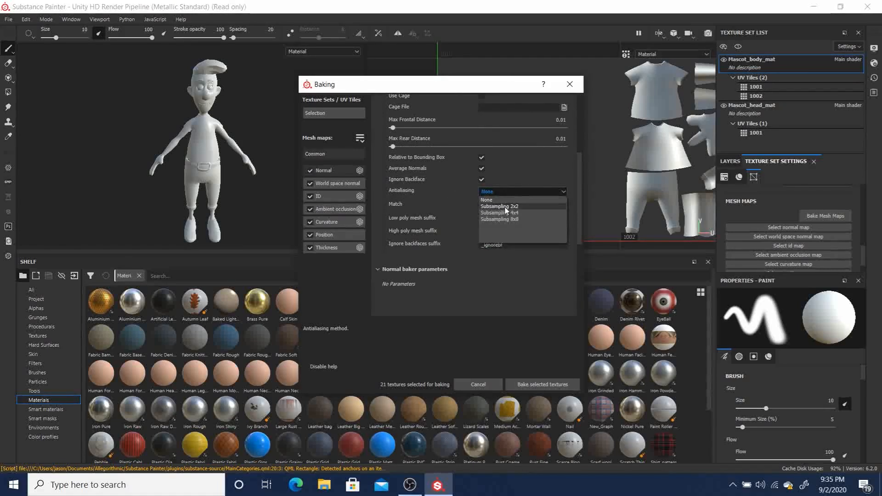
pyautogui.click(499, 206)
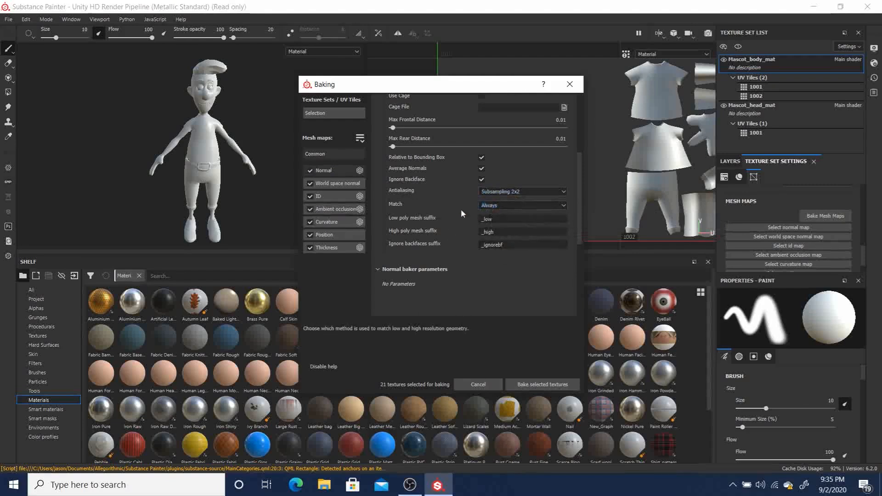
pyautogui.click(515, 205)
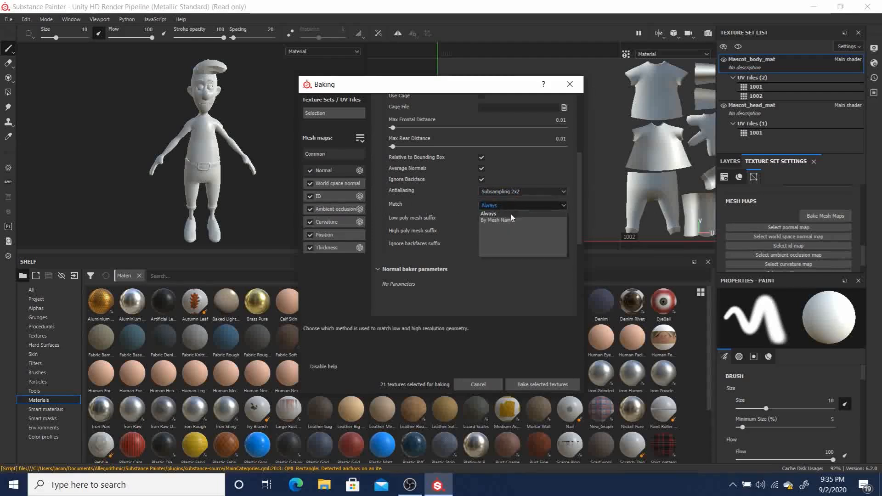
pyautogui.click(502, 220)
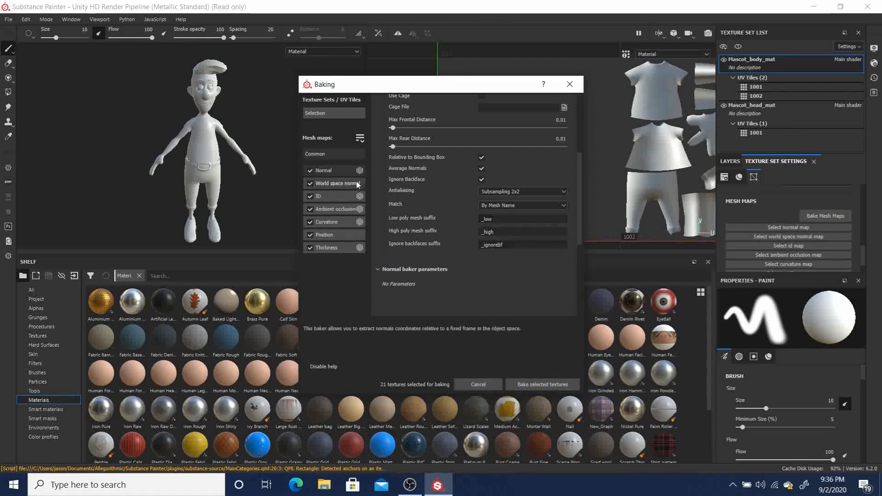
# - Exclude the ID map from the bake and set ambient occlusion to 73 secondary rays with a 0.0004 minimum occluder distance
pyautogui.click(334, 166)
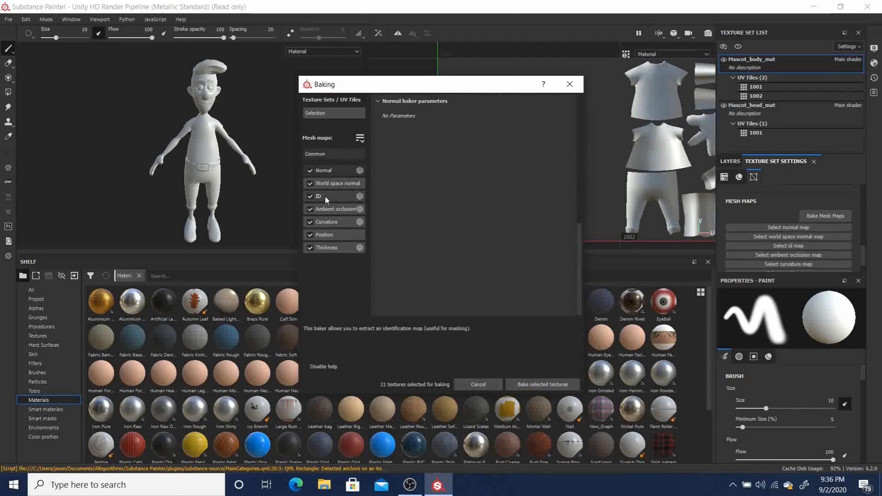
pyautogui.click(310, 197)
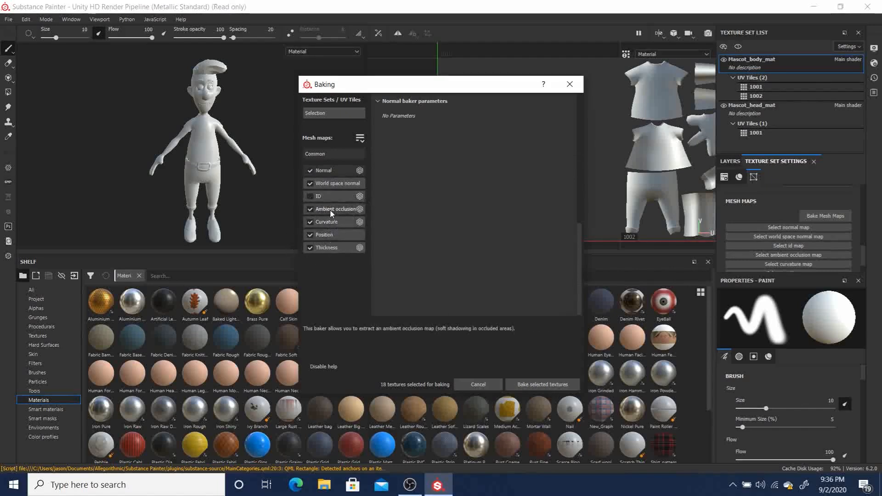
pyautogui.click(330, 210)
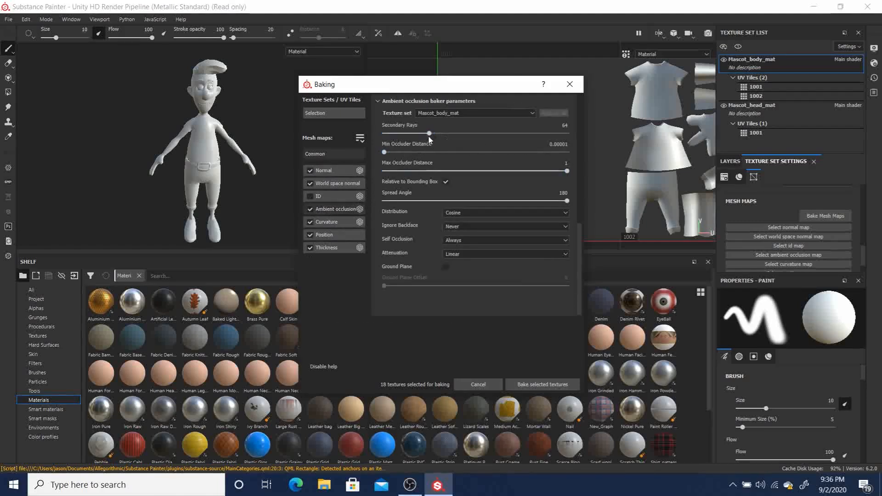
pyautogui.moveTo(431, 133); pyautogui.dragTo(436, 133)
pyautogui.moveTo(385, 152); pyautogui.dragTo(391, 152)
pyautogui.scroll(-1, 436, 269)
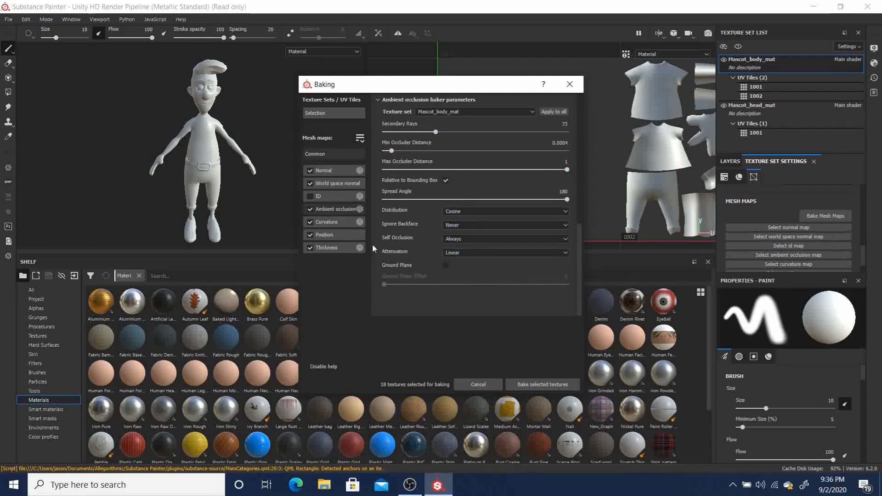
# - Check the curvature, position and thickness baker parameters and bake the selected mesh maps
pyautogui.click(326, 222)
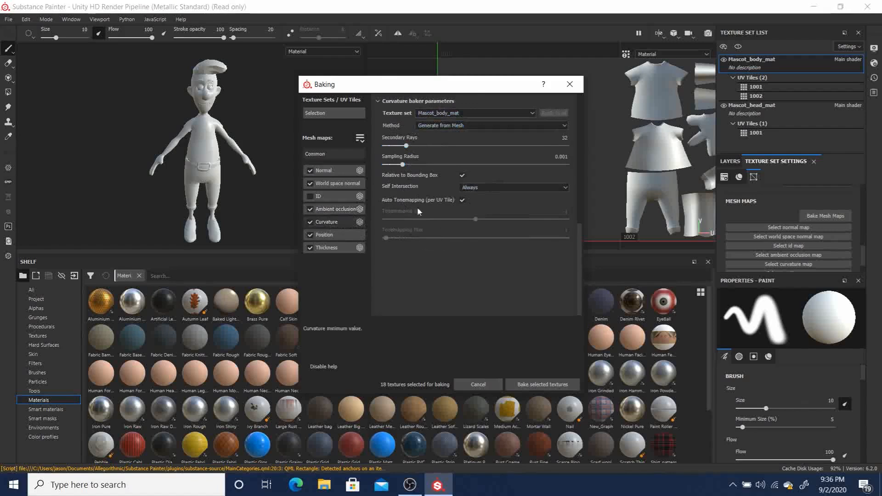
pyautogui.click(330, 234)
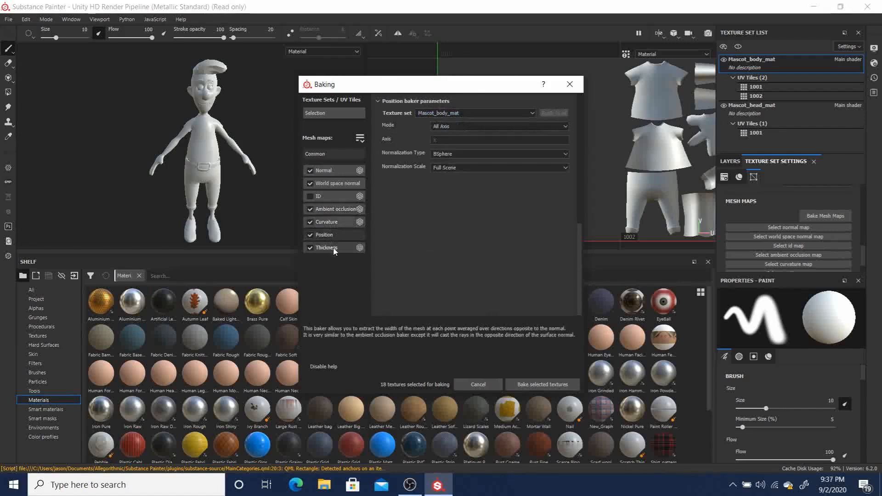
pyautogui.click(334, 248)
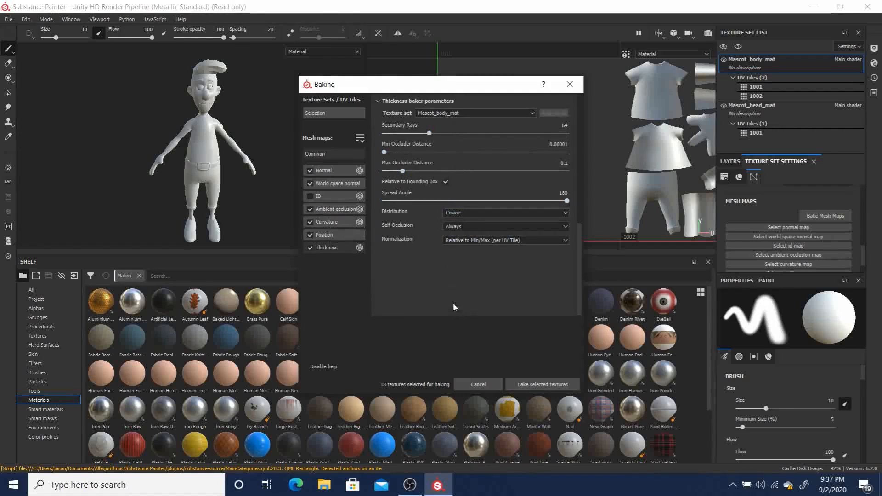
pyautogui.click(550, 384)
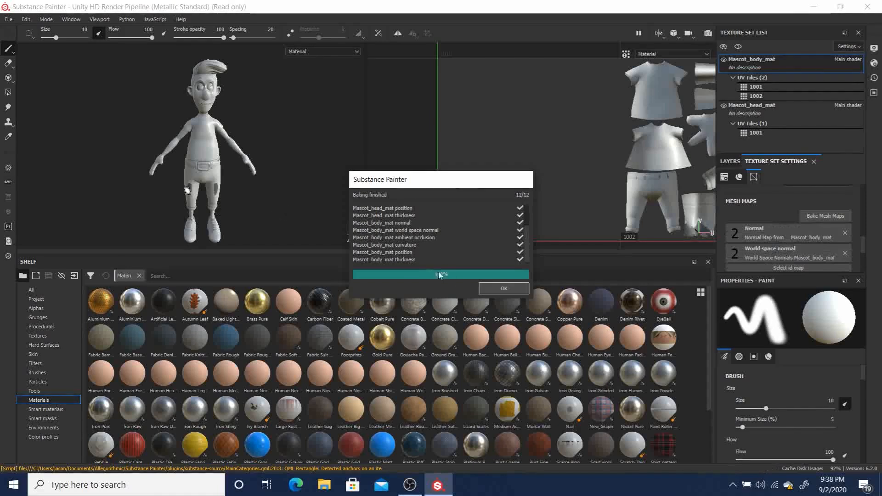
pyautogui.click(504, 289)
# - Inspect the baked shading on the mascot's head, face, eyes and ear up close from several angles
pyautogui.keyDown('alt'); pyautogui.moveTo(189, 122); pyautogui.dragTo(256, 129); pyautogui.keyUp('alt')
pyautogui.keyDown('alt'); pyautogui.moveTo(258, 131); pyautogui.dragTo(280, 170, button='right'); pyautogui.keyUp('alt')
pyautogui.keyDown('alt'); pyautogui.moveTo(257, 99); pyautogui.dragTo(230, 173, button='middle'); pyautogui.keyUp('alt')
pyautogui.keyDown('alt'); pyautogui.moveTo(231, 173); pyautogui.dragTo(402, 282, button='right'); pyautogui.keyUp('alt')
pyautogui.keyDown('alt'); pyautogui.moveTo(184, 153); pyautogui.dragTo(290, 124); pyautogui.keyUp('alt')
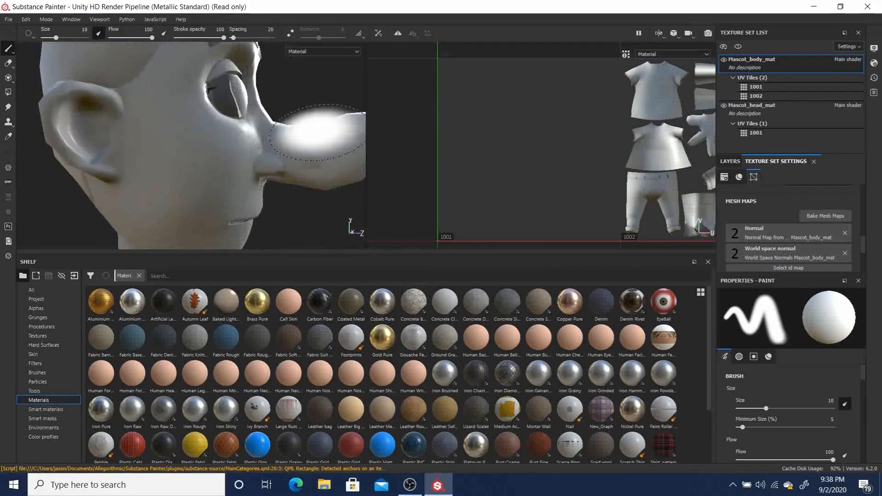
pyautogui.keyDown('alt'); pyautogui.moveTo(178, 150); pyautogui.dragTo(115, 179); pyautogui.keyUp('alt')
pyautogui.keyDown('alt'); pyautogui.moveTo(237, 129); pyautogui.dragTo(158, 122, button='middle'); pyautogui.keyUp('alt')
pyautogui.keyDown('alt'); pyautogui.moveTo(214, 144); pyautogui.dragTo(209, 227, button='middle'); pyautogui.keyUp('alt')
pyautogui.moveTo(223, 221)
pyautogui.keyDown('alt'); pyautogui.mouseDown()
pyautogui.moveTo(203, 184)
pyautogui.moveTo(173, 170)
pyautogui.mouseUp(); pyautogui.keyUp('alt')
pyautogui.scroll(-2, 262, 142)
pyautogui.keyDown('alt'); pyautogui.moveTo(265, 134); pyautogui.dragTo(241, 113); pyautogui.keyUp('alt')
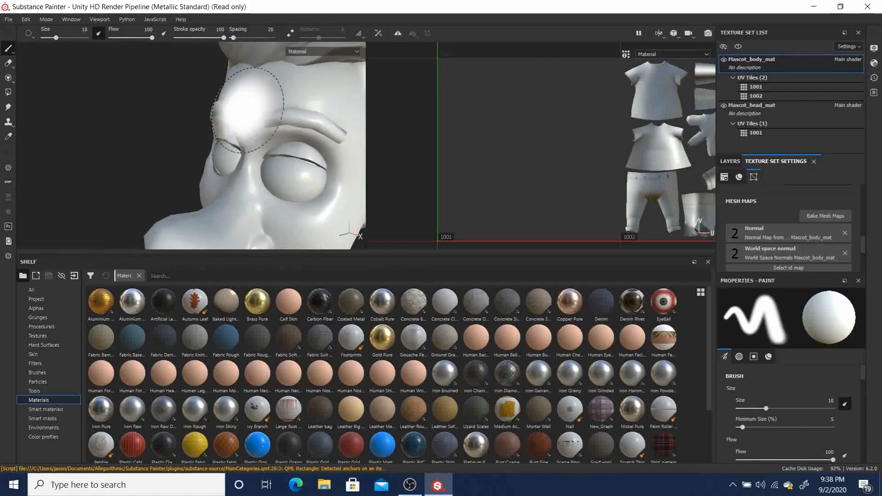
pyautogui.keyDown('alt'); pyautogui.moveTo(234, 111); pyautogui.dragTo(77, 130, button='middle'); pyautogui.keyUp('alt')
pyautogui.keyDown('alt'); pyautogui.moveTo(220, 173); pyautogui.dragTo(177, 177); pyautogui.keyUp('alt')
pyautogui.keyDown('alt'); pyautogui.moveTo(229, 154); pyautogui.dragTo(206, 175, button='right'); pyautogui.keyUp('alt')
pyautogui.moveTo(193, 140)
pyautogui.keyDown('alt'); pyautogui.mouseDown()
pyautogui.moveTo(126, 118)
pyautogui.moveTo(282, 146)
pyautogui.moveTo(230, 121)
pyautogui.mouseUp(); pyautogui.keyUp('alt')
pyautogui.keyDown('alt'); pyautogui.moveTo(216, 83); pyautogui.dragTo(197, 133, button='middle'); pyautogui.keyUp('alt')
pyautogui.moveTo(225, 195)
pyautogui.keyDown('alt'); pyautogui.mouseDown()
pyautogui.moveTo(185, 218)
pyautogui.moveTo(161, 217)
pyautogui.mouseUp(); pyautogui.keyUp('alt')
pyautogui.keyDown('alt'); pyautogui.moveTo(289, 216); pyautogui.dragTo(353, 235, button='right'); pyautogui.keyUp('alt')
pyautogui.keyDown('alt'); pyautogui.moveTo(285, 177); pyautogui.dragTo(274, 126); pyautogui.keyUp('alt')
pyautogui.moveTo(279, 183)
pyautogui.keyDown('alt'); pyautogui.mouseDown()
pyautogui.moveTo(196, 196)
pyautogui.moveTo(181, 165)
pyautogui.moveTo(248, 157)
pyautogui.moveTo(210, 96)
pyautogui.mouseUp(); pyautogui.keyUp('alt')
pyautogui.keyDown('alt'); pyautogui.moveTo(263, 190); pyautogui.dragTo(195, 203); pyautogui.keyUp('alt')
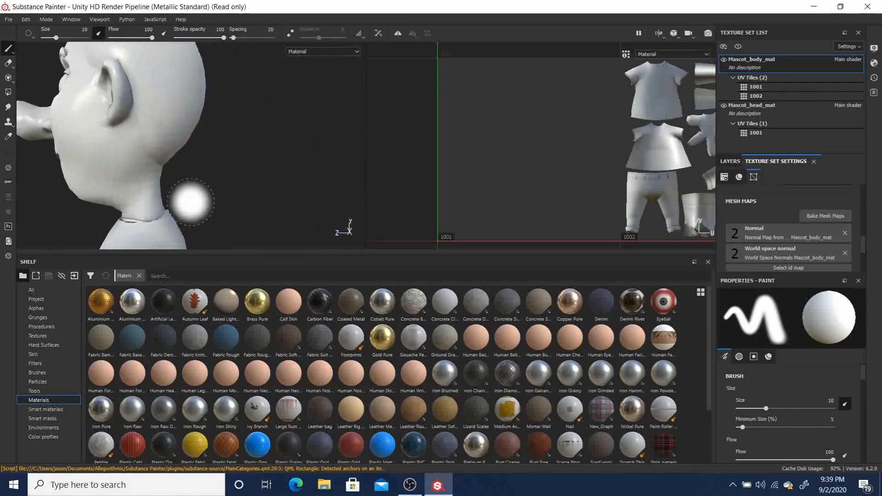
# - Examine the seam between the mascot's neck and shirt collar from the back and the side
pyautogui.keyDown('alt'); pyautogui.moveTo(195, 202); pyautogui.dragTo(211, 146, button='middle'); pyautogui.keyUp('alt')
pyautogui.keyDown('alt'); pyautogui.moveTo(211, 146); pyautogui.dragTo(216, 192, button='right'); pyautogui.keyUp('alt')
pyautogui.keyDown('alt'); pyautogui.moveTo(216, 192); pyautogui.dragTo(133, 179); pyautogui.keyUp('alt')
pyautogui.keyDown('alt'); pyautogui.moveTo(133, 180); pyautogui.dragTo(340, 256, button='right'); pyautogui.keyUp('alt')
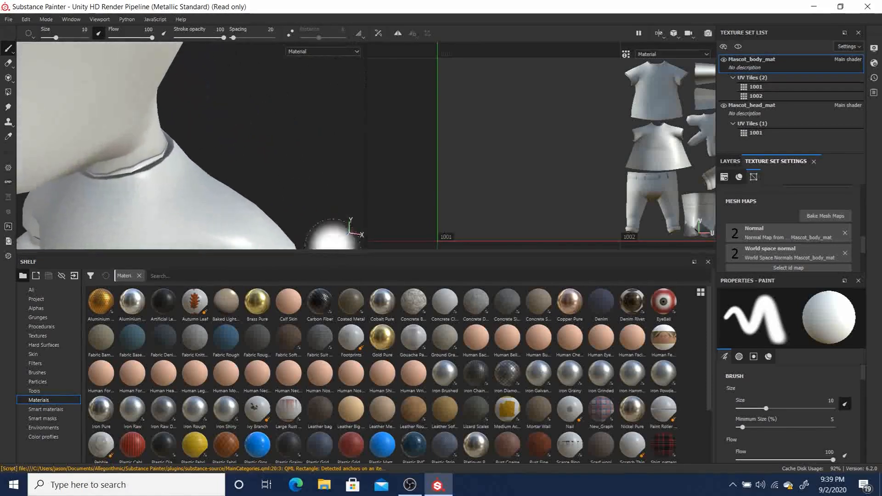
pyautogui.keyDown('alt'); pyautogui.moveTo(146, 210); pyautogui.dragTo(263, 186); pyautogui.keyUp('alt')
pyautogui.keyDown('alt'); pyautogui.moveTo(98, 209); pyautogui.dragTo(156, 171, button='middle'); pyautogui.keyUp('alt')
pyautogui.keyDown('alt'); pyautogui.moveTo(156, 171); pyautogui.dragTo(137, 193); pyautogui.keyUp('alt')
pyautogui.keyDown('alt'); pyautogui.moveTo(193, 173); pyautogui.dragTo(181, 187, button='right'); pyautogui.keyUp('alt')
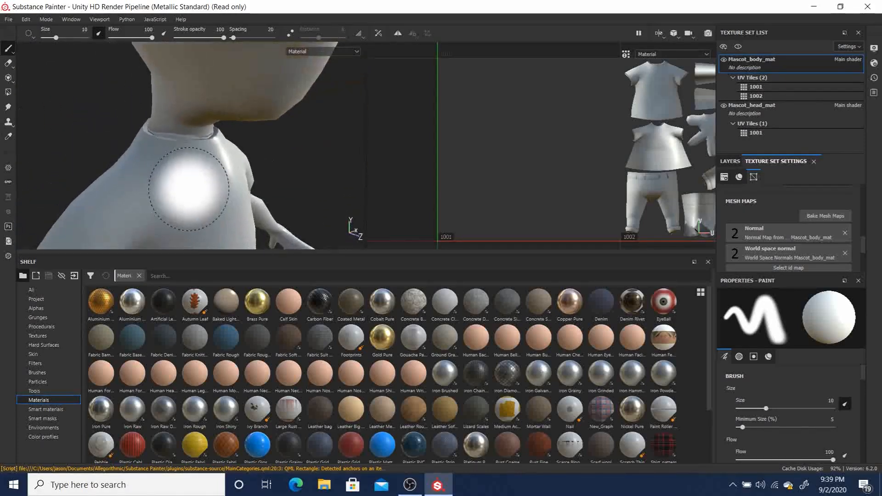
# - Orbit around the mascot's body to examine the baked result on the hands, trousers and shoes
pyautogui.keyDown('alt'); pyautogui.moveTo(181, 187); pyautogui.dragTo(162, 22, button='middle'); pyautogui.keyUp('alt')
pyautogui.keyDown('alt'); pyautogui.moveTo(158, 92); pyautogui.dragTo(117, 104, button='right'); pyautogui.keyUp('alt')
pyautogui.keyDown('alt'); pyautogui.moveTo(183, 149); pyautogui.dragTo(202, 100, button='middle'); pyautogui.keyUp('alt')
pyautogui.keyDown('alt'); pyautogui.moveTo(170, 121); pyautogui.dragTo(218, 134); pyautogui.keyUp('alt')
pyautogui.keyDown('alt'); pyautogui.moveTo(203, 184); pyautogui.dragTo(194, 122, button='middle'); pyautogui.keyUp('alt')
pyautogui.keyDown('alt'); pyautogui.moveTo(194, 123); pyautogui.dragTo(83, 138); pyautogui.keyUp('alt')
pyautogui.keyDown('alt'); pyautogui.moveTo(210, 106); pyautogui.dragTo(149, 112, button='middle'); pyautogui.keyUp('alt')
pyautogui.keyDown('alt'); pyautogui.moveTo(230, 129); pyautogui.dragTo(119, 135); pyautogui.keyUp('alt')
pyautogui.keyDown('alt'); pyautogui.moveTo(216, 133); pyautogui.dragTo(146, 138, button='middle'); pyautogui.keyUp('alt')
pyautogui.keyDown('alt'); pyautogui.moveTo(146, 138); pyautogui.dragTo(189, 158); pyautogui.keyUp('alt')
pyautogui.keyDown('alt'); pyautogui.moveTo(294, 138); pyautogui.dragTo(183, 173, button='right'); pyautogui.keyUp('alt')
pyautogui.keyDown('alt'); pyautogui.moveTo(183, 173); pyautogui.dragTo(187, 81, button='middle'); pyautogui.keyUp('alt')
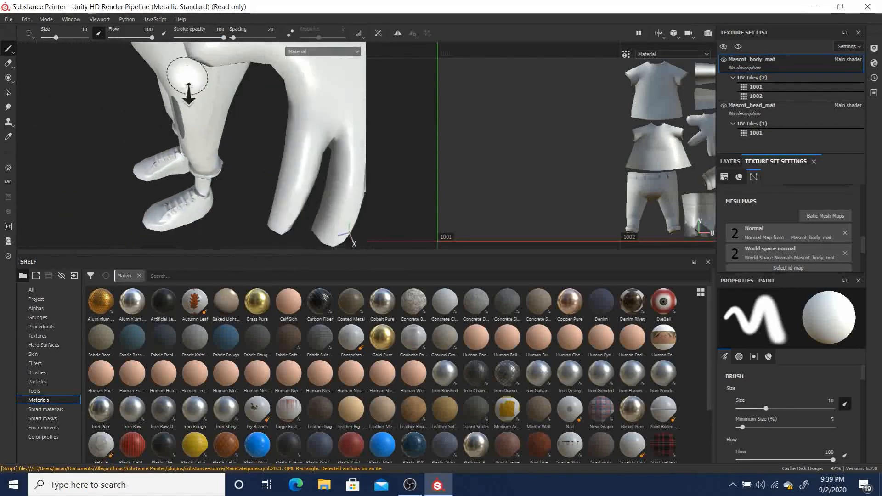
# - Examine the baked stitching on the mascot's trousers and the grey patches on the legs up close
pyautogui.keyDown('alt'); pyautogui.moveTo(187, 81); pyautogui.dragTo(406, 253, button='right'); pyautogui.keyUp('alt')
pyautogui.keyDown('alt'); pyautogui.moveTo(190, 133); pyautogui.dragTo(161, 218, button='middle'); pyautogui.keyUp('alt')
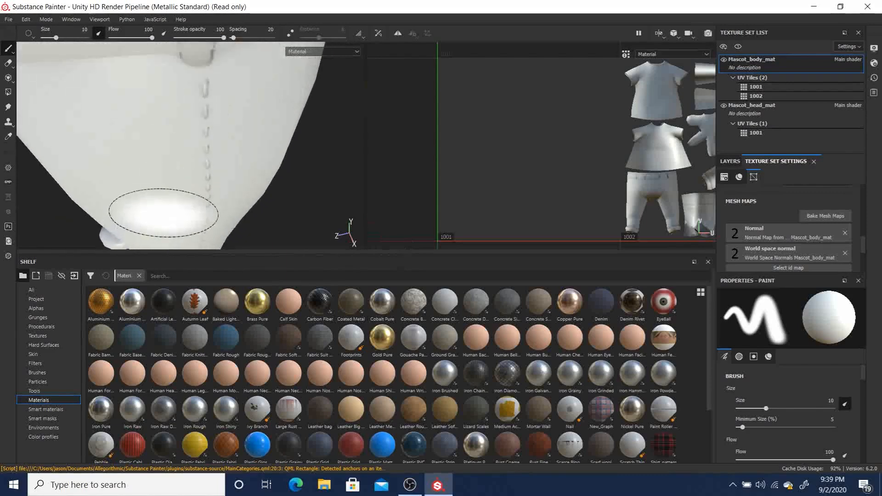
pyautogui.keyDown('alt'); pyautogui.moveTo(203, 203); pyautogui.dragTo(124, 167, button='right'); pyautogui.keyUp('alt')
pyautogui.keyDown('alt'); pyautogui.moveTo(124, 167); pyautogui.dragTo(163, 140); pyautogui.keyUp('alt')
pyautogui.moveTo(164, 140)
pyautogui.keyDown('alt'); pyautogui.mouseDown(button='middle')
pyautogui.moveTo(180, 156)
pyautogui.moveTo(155, 101)
pyautogui.mouseUp(button='middle'); pyautogui.keyUp('alt')
pyautogui.keyDown('alt'); pyautogui.moveTo(155, 101); pyautogui.dragTo(171, 185, button='right'); pyautogui.keyUp('alt')
pyautogui.keyDown('alt'); pyautogui.moveTo(172, 185); pyautogui.dragTo(183, 124, button='middle'); pyautogui.keyUp('alt')
pyautogui.keyDown('alt'); pyautogui.moveTo(183, 125); pyautogui.dragTo(180, 108, button='right'); pyautogui.keyUp('alt')
pyautogui.keyDown('alt'); pyautogui.moveTo(152, 191); pyautogui.dragTo(202, 192); pyautogui.keyUp('alt')
pyautogui.keyDown('alt'); pyautogui.moveTo(128, 185); pyautogui.dragTo(216, 183, button='middle'); pyautogui.keyUp('alt')
pyautogui.moveTo(216, 184)
pyautogui.keyDown('alt'); pyautogui.mouseDown(button='right')
pyautogui.moveTo(152, 141)
pyautogui.moveTo(210, 107)
pyautogui.mouseUp(button='right'); pyautogui.keyUp('alt')
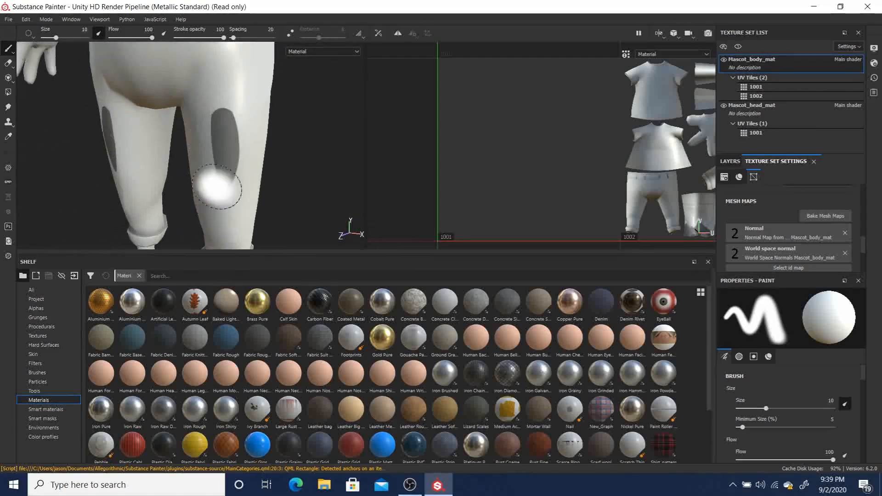
# - Examine the baked laces, stitching and toes of the mascot's shoes up close from several angles
pyautogui.keyDown('alt'); pyautogui.moveTo(216, 175); pyautogui.dragTo(204, 99, button='middle'); pyautogui.keyUp('alt')
pyautogui.moveTo(212, 191)
pyautogui.keyDown('alt'); pyautogui.mouseDown()
pyautogui.moveTo(209, 169)
pyautogui.moveTo(228, 192)
pyautogui.mouseUp(); pyautogui.keyUp('alt')
pyautogui.keyDown('alt'); pyautogui.moveTo(193, 138); pyautogui.dragTo(225, 173, button='right'); pyautogui.keyUp('alt')
pyautogui.keyDown('alt'); pyautogui.moveTo(216, 177); pyautogui.dragTo(257, 179); pyautogui.keyUp('alt')
pyautogui.keyDown('alt'); pyautogui.moveTo(173, 153); pyautogui.dragTo(258, 144, button='middle'); pyautogui.keyUp('alt')
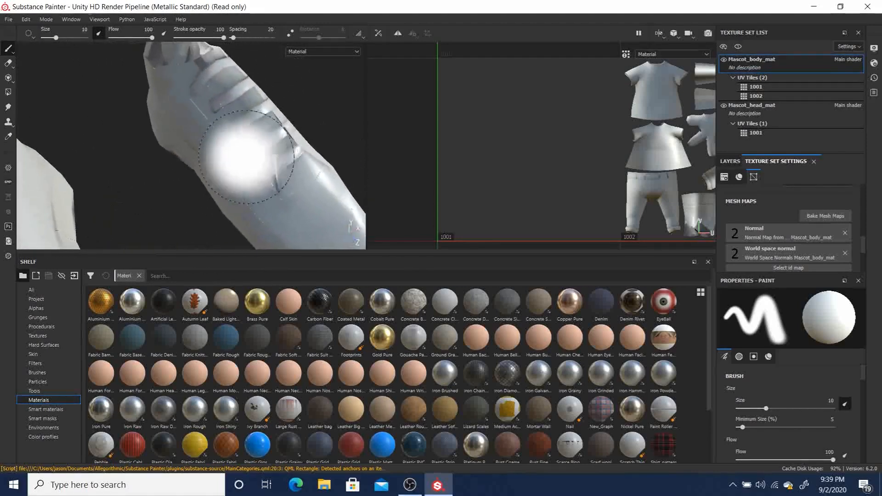
pyautogui.keyDown('alt'); pyautogui.moveTo(263, 149); pyautogui.dragTo(312, 205, button='right'); pyautogui.keyUp('alt')
pyautogui.moveTo(312, 205)
pyautogui.keyDown('alt'); pyautogui.mouseDown()
pyautogui.moveTo(230, 181)
pyautogui.moveTo(309, 157)
pyautogui.mouseUp(); pyautogui.keyUp('alt')
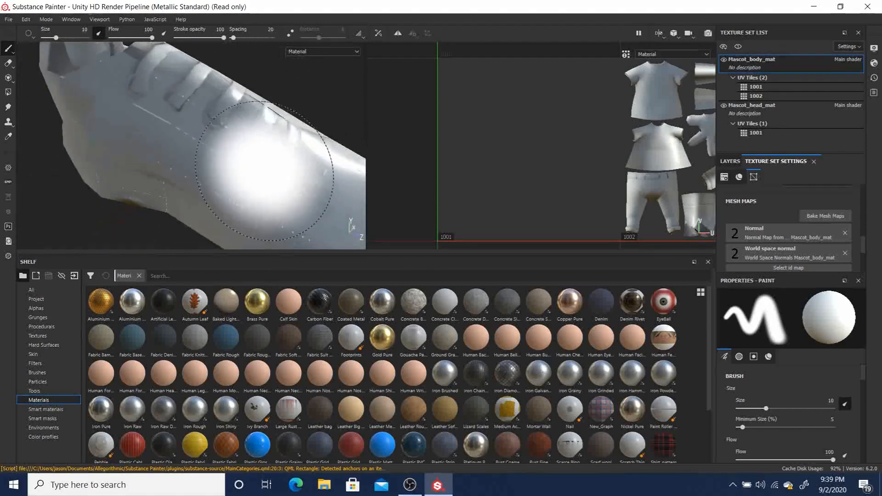
pyautogui.keyDown('alt'); pyautogui.moveTo(255, 198); pyautogui.dragTo(219, 206); pyautogui.keyUp('alt')
pyautogui.keyDown('alt'); pyautogui.moveTo(268, 191); pyautogui.dragTo(177, 133, button='right'); pyautogui.keyUp('alt')
pyautogui.keyDown('alt'); pyautogui.moveTo(255, 182); pyautogui.dragTo(191, 105, button='middle'); pyautogui.keyUp('alt')
pyautogui.keyDown('alt'); pyautogui.moveTo(191, 104); pyautogui.dragTo(106, 111); pyautogui.keyUp('alt')
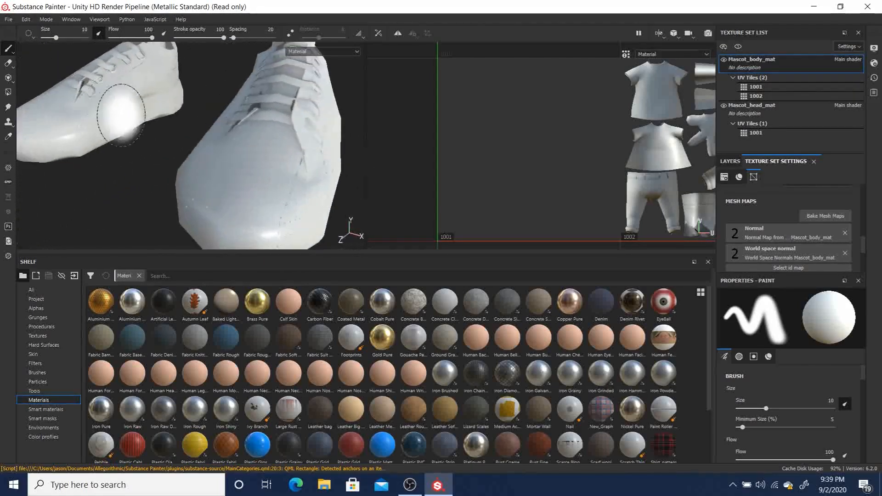
pyautogui.moveTo(258, 159)
pyautogui.keyDown('alt'); pyautogui.mouseDown(button='right')
pyautogui.moveTo(204, 146)
pyautogui.moveTo(110, 98)
pyautogui.mouseUp(button='right'); pyautogui.keyUp('alt')
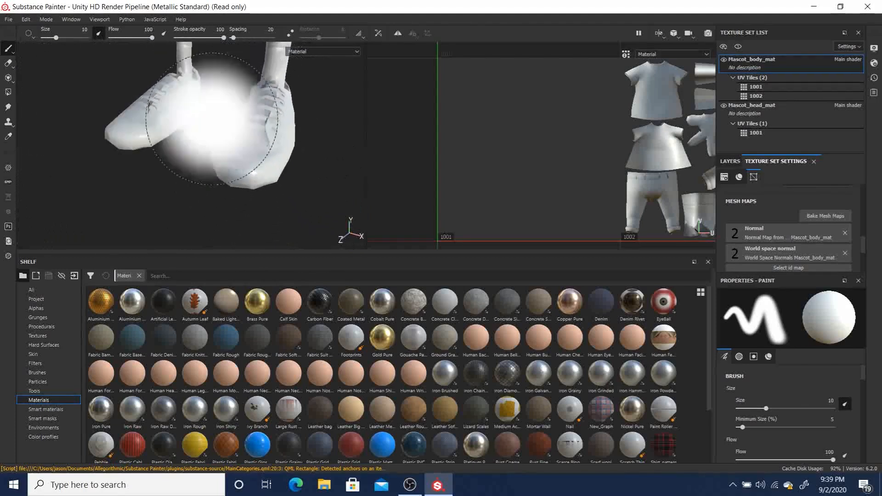
# - Frame the whole mascot and orbit around it to check the overall bake, finishing on a front view
pyautogui.press('f')
pyautogui.keyDown('alt'); pyautogui.moveTo(208, 147); pyautogui.dragTo(327, 160); pyautogui.keyUp('alt')
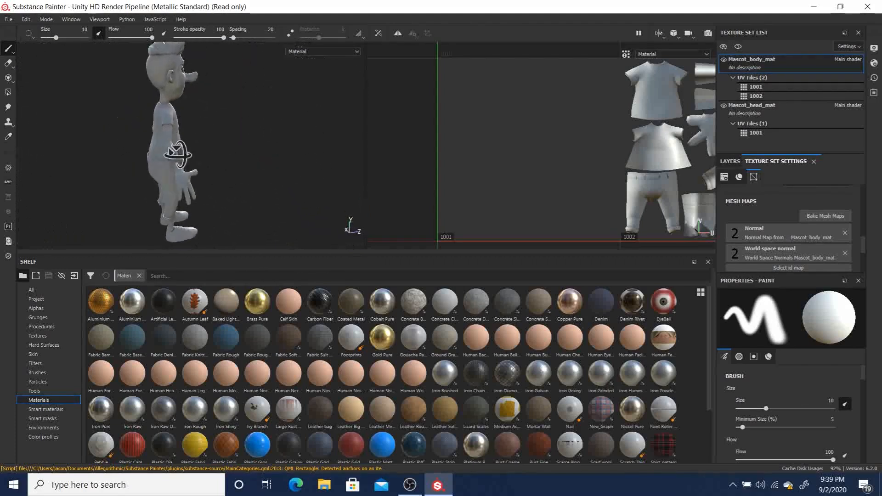
pyautogui.keyDown('alt'); pyautogui.moveTo(156, 142); pyautogui.dragTo(193, 156, button='right'); pyautogui.keyUp('alt')
pyautogui.keyDown('alt'); pyautogui.moveTo(193, 156); pyautogui.dragTo(257, 151); pyautogui.keyUp('alt')
pyautogui.keyDown('alt'); pyautogui.moveTo(141, 144); pyautogui.dragTo(200, 150); pyautogui.keyUp('alt')
pyautogui.keyDown('alt'); pyautogui.moveTo(130, 179); pyautogui.dragTo(203, 165, button='middle'); pyautogui.keyUp('alt')
pyautogui.keyDown('alt'); pyautogui.moveTo(203, 166); pyautogui.dragTo(136, 136, button='right'); pyautogui.keyUp('alt')
pyautogui.keyDown('alt'); pyautogui.moveTo(248, 162); pyautogui.dragTo(205, 163); pyautogui.keyUp('alt')
pyautogui.keyDown('alt'); pyautogui.moveTo(204, 163); pyautogui.dragTo(202, 149, button='middle'); pyautogui.keyUp('alt')
pyautogui.keyDown('alt'); pyautogui.moveTo(212, 158); pyautogui.dragTo(211, 154); pyautogui.keyUp('alt')
pyautogui.keyDown('alt'); pyautogui.moveTo(212, 141); pyautogui.dragTo(214, 150, button='middle'); pyautogui.keyUp('alt')
# - Start saving the project and browse to the Work\3dGenToolkit folder on drive D
pyautogui.click(9, 20)
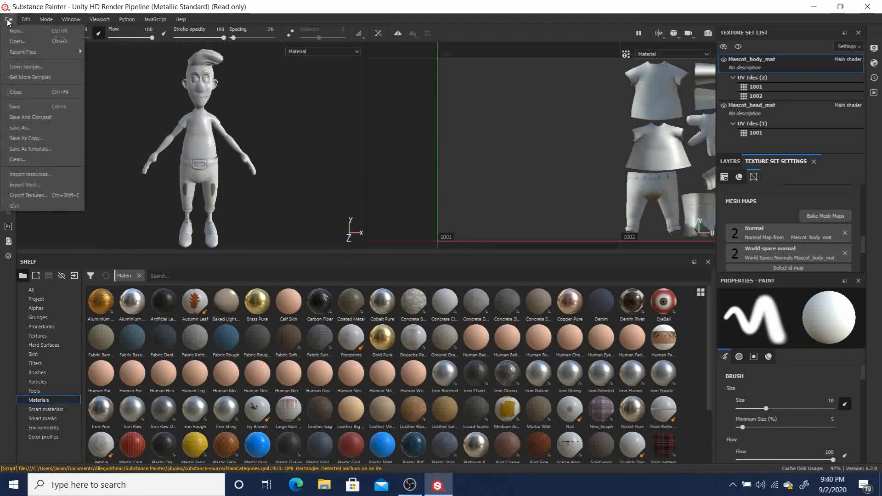
pyautogui.click(22, 108)
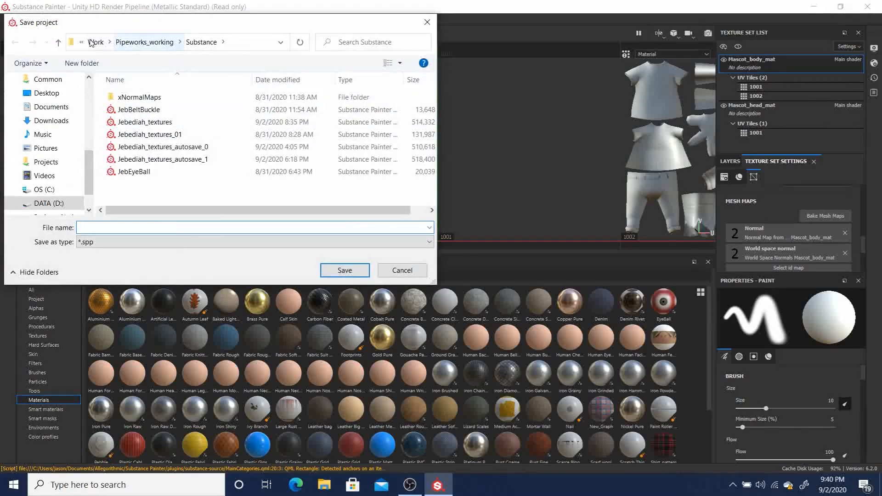
pyautogui.click(95, 41)
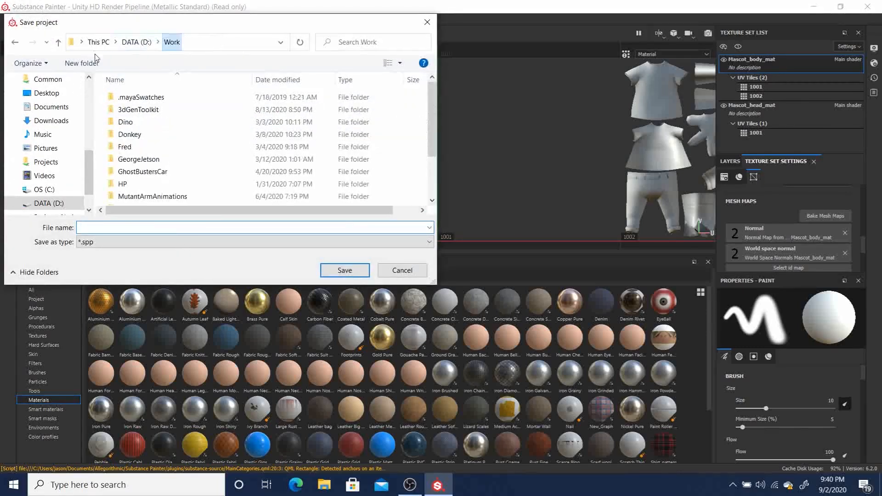
pyautogui.doubleClick(136, 110)
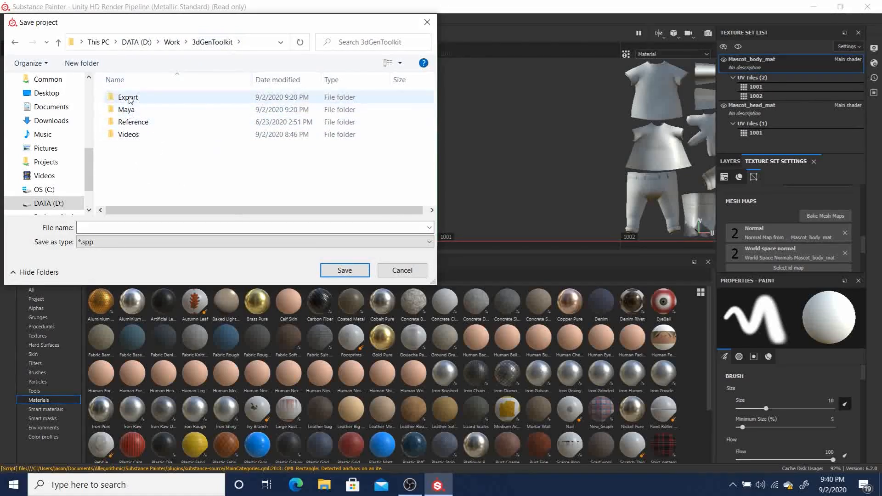
# - Create a new folder named Substance inside 3dGenToolkit
pyautogui.rightClick(142, 160)
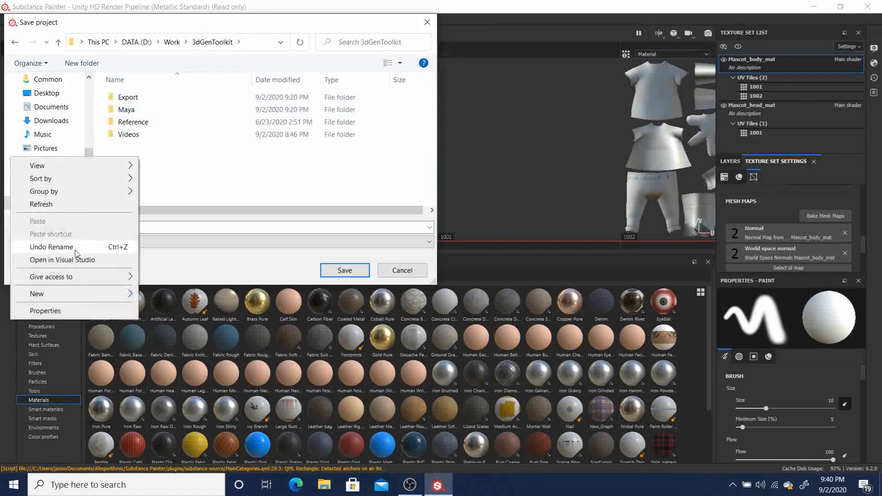
pyautogui.moveTo(69, 293)
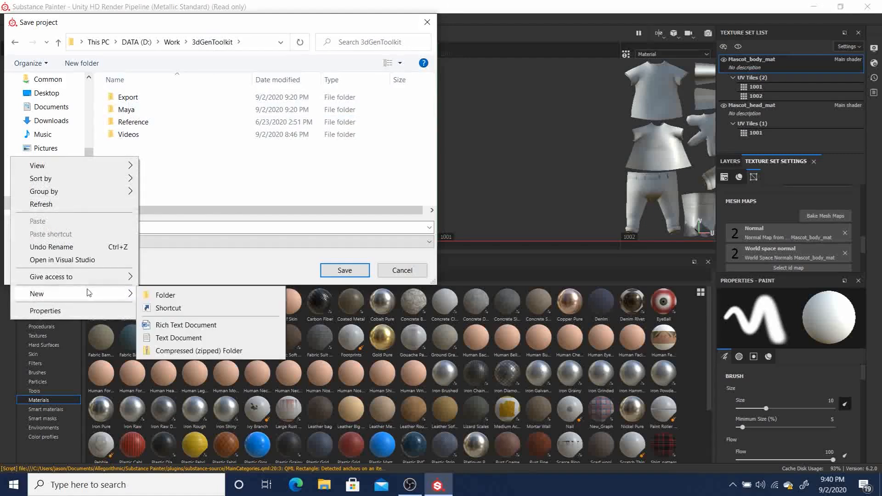
pyautogui.click(166, 295)
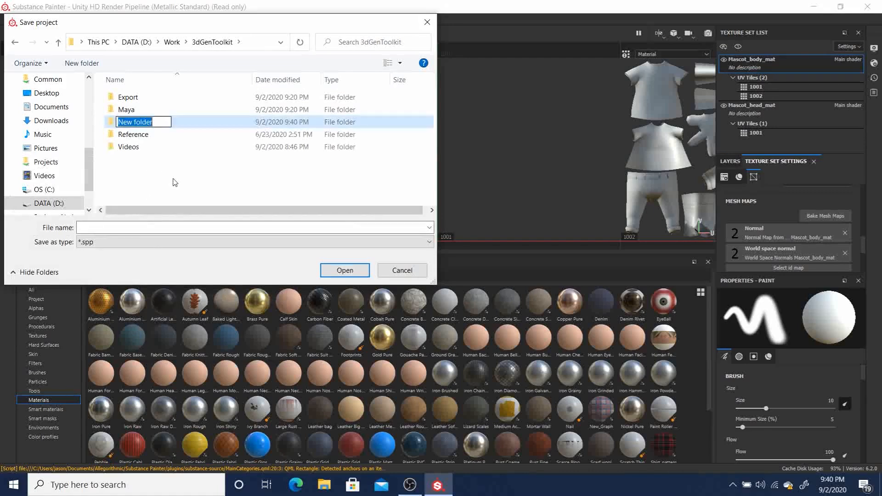
pyautogui.write('Substance')
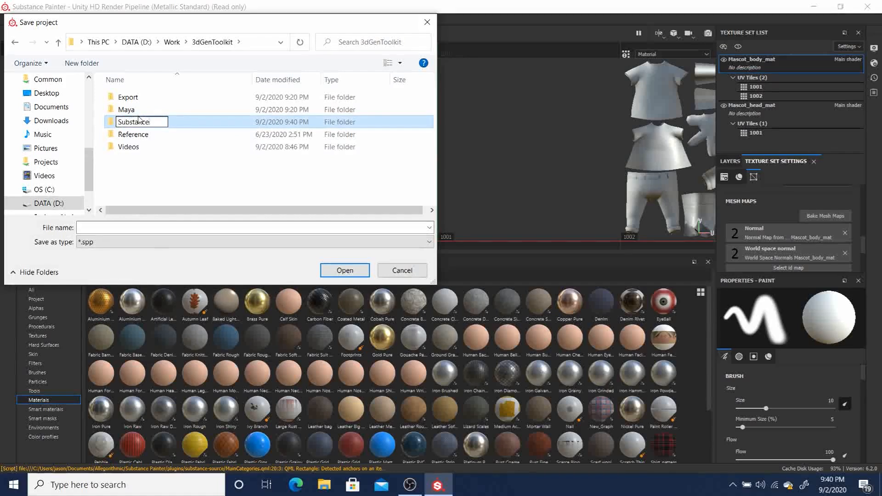
pyautogui.press('Escape')
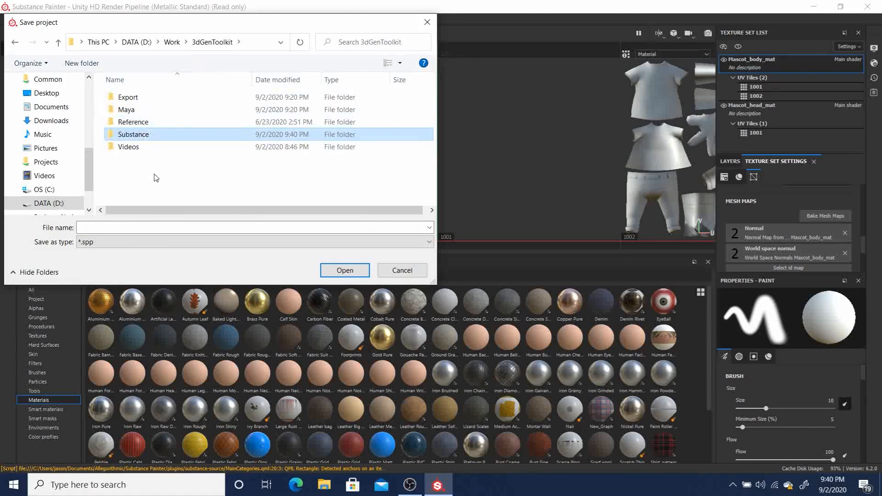
# - Save the project as Mascot_texture in the new Substance folder
pyautogui.doubleClick(134, 136)
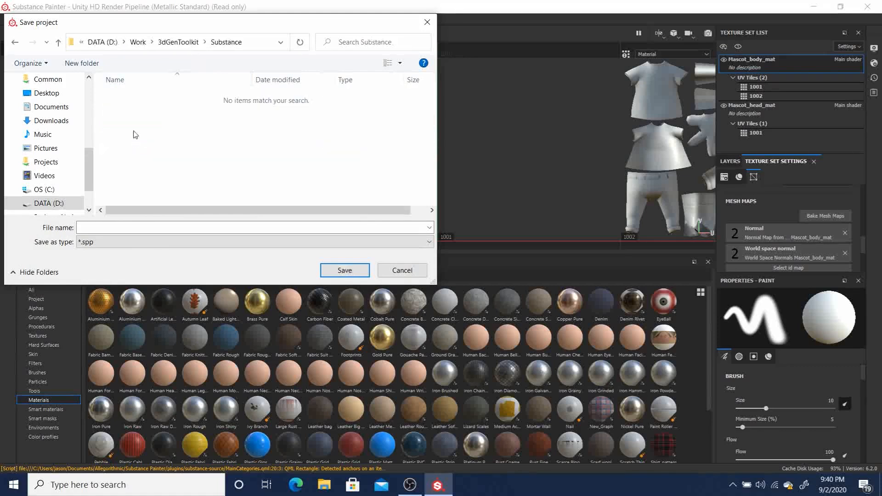
pyautogui.click(129, 227)
pyautogui.write('Mascot_texture')
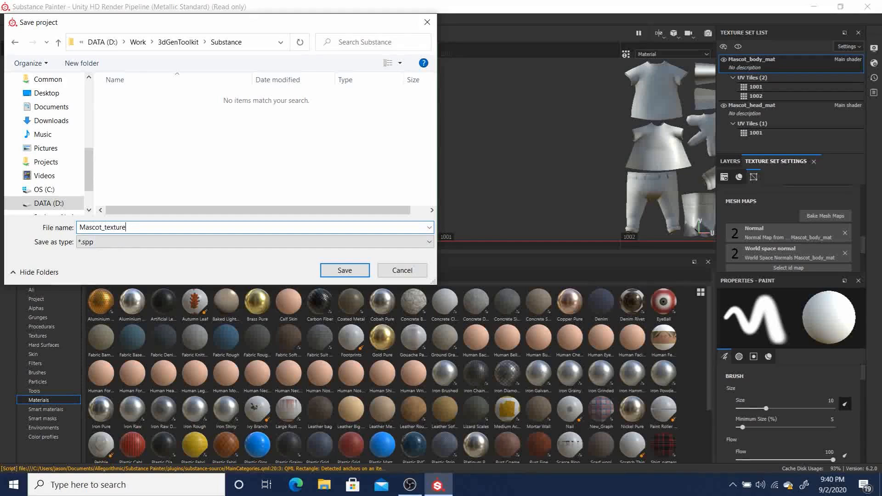
pyautogui.press('Return')
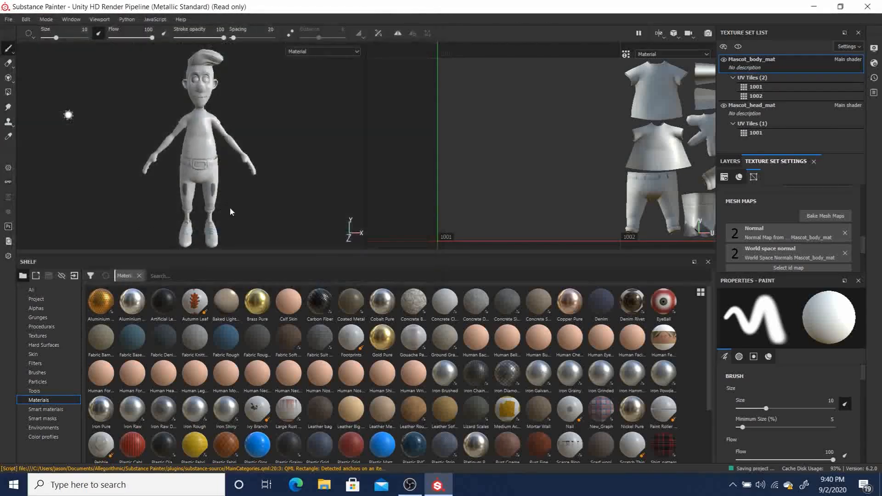
# - Review the baked mesh maps and the channels listed in the texture set settings of Mascot_body_mat
pyautogui.keyDown('alt'); pyautogui.moveTo(276, 130); pyautogui.dragTo(175, 126); pyautogui.keyUp('alt')
pyautogui.scroll(-2, 264, 110)
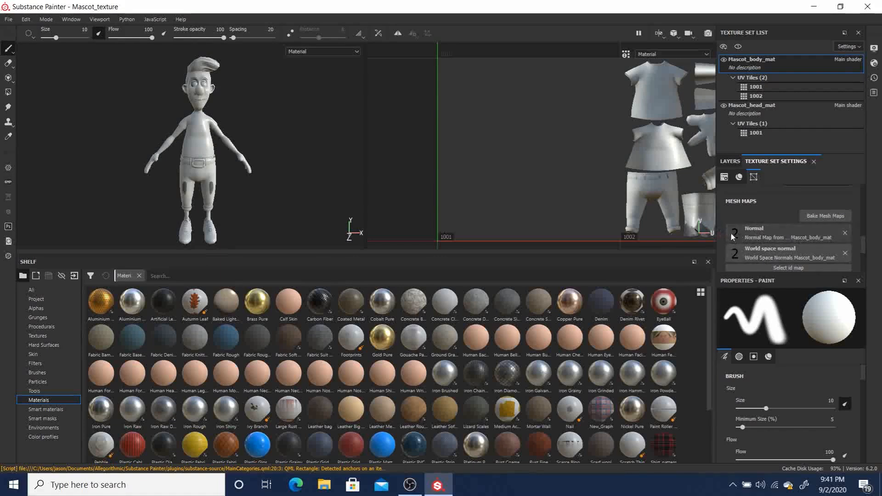
pyautogui.scroll(-2, 795, 239)
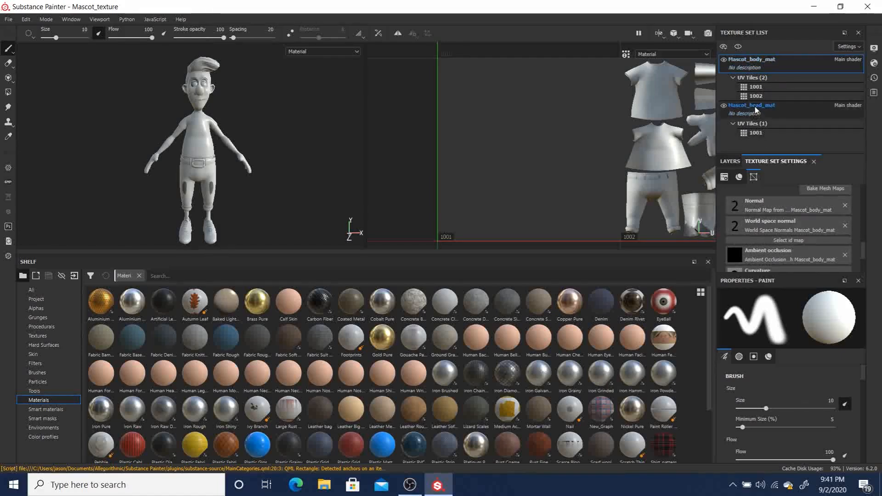
pyautogui.scroll(-3, 790, 241)
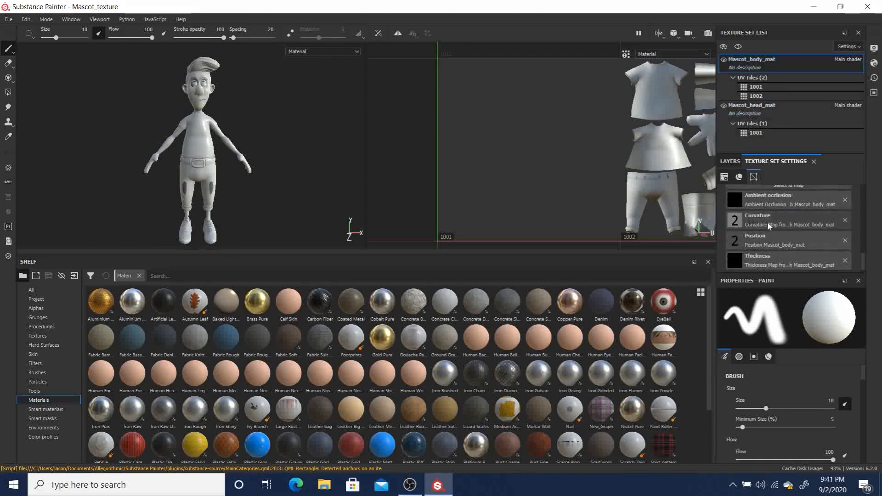
pyautogui.scroll(5, 766, 235)
pyautogui.scroll(-2, 755, 253)
pyautogui.scroll(5, 747, 230)
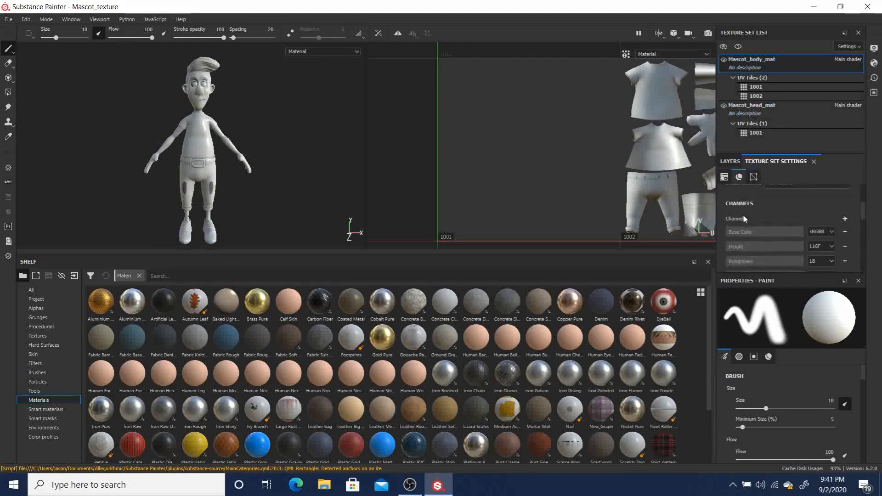
# - Show the layer stack of Mascot_body_mat and bring both UV tiles into view in the 2D viewport
pyautogui.click(729, 161)
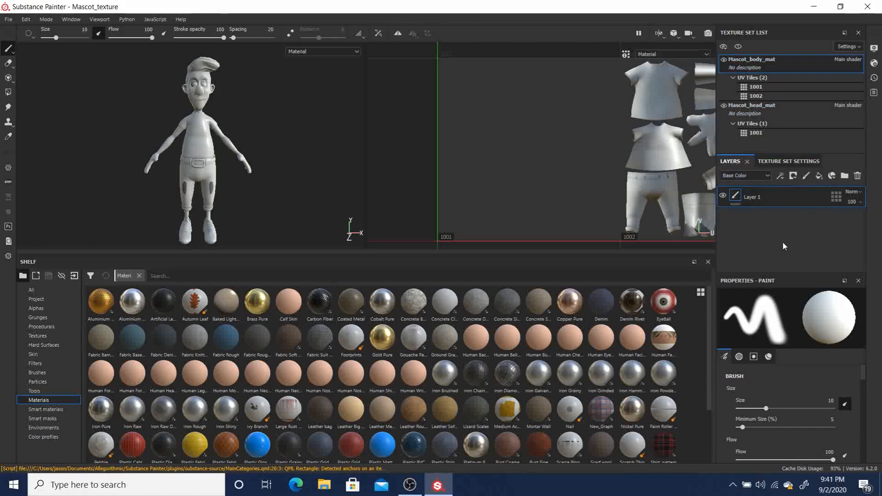
pyautogui.keyDown('alt'); pyautogui.moveTo(642, 138); pyautogui.dragTo(560, 118, button='right'); pyautogui.keyUp('alt')
pyautogui.keyDown('alt'); pyautogui.moveTo(604, 128); pyautogui.dragTo(556, 133, button='middle'); pyautogui.keyUp('alt')
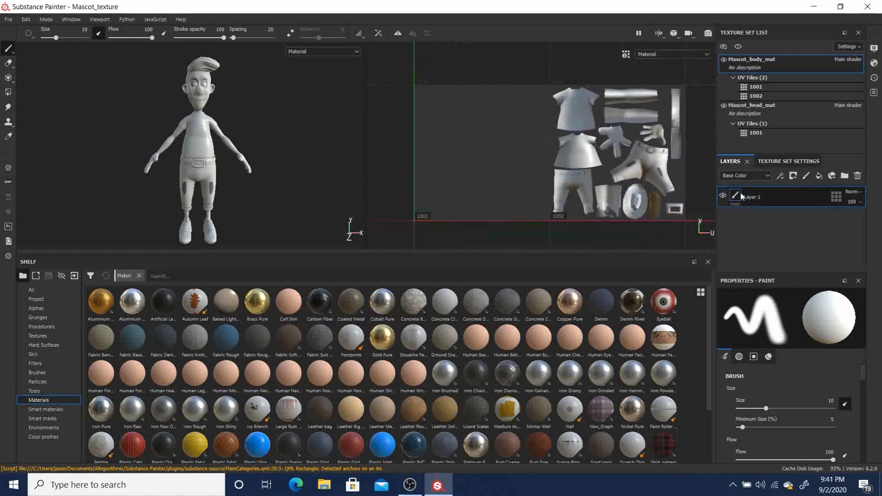
pyautogui.keyDown('alt'); pyautogui.moveTo(268, 155); pyautogui.dragTo(262, 156); pyautogui.keyUp('alt')
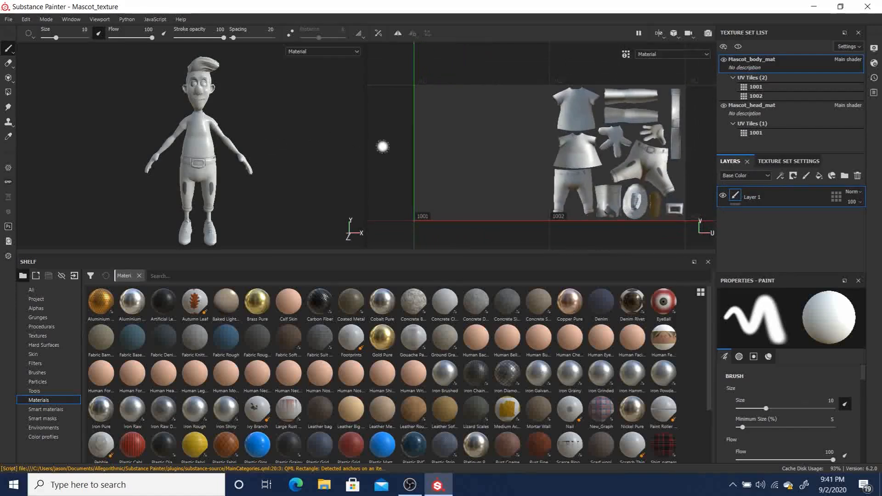